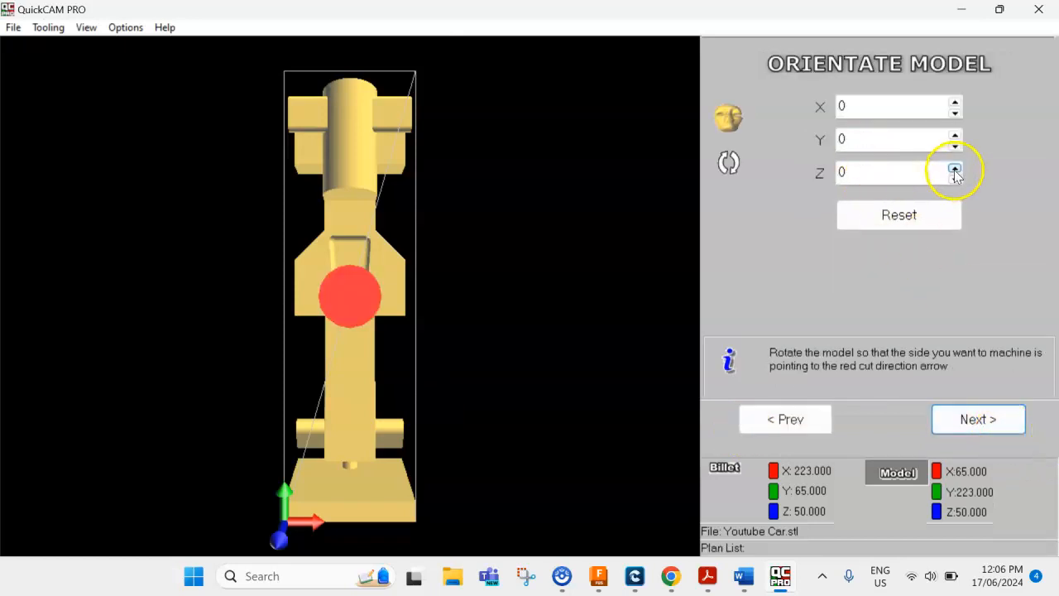
# Rotate the car model about the Z axis to 270 degrees so its length runs along X
pyautogui.click(956, 170)
pyautogui.click(956, 169)
pyautogui.click(956, 170)
pyautogui.click(187, 286)
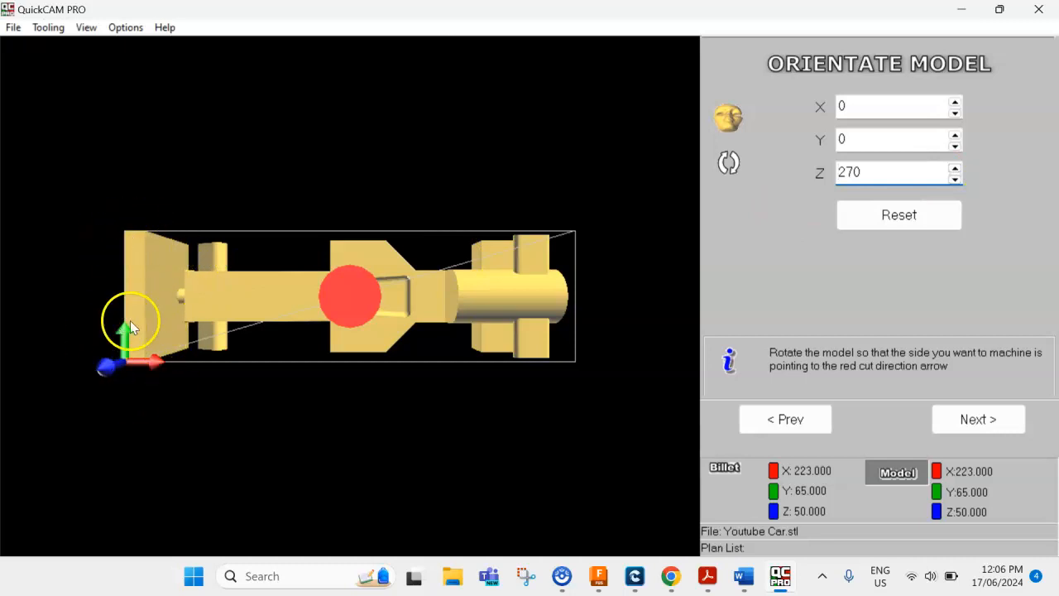
# Set the model's Y rotation to 180 so its underside faces the red cut direction arrow, and accept the orientation
pyautogui.click(956, 138)
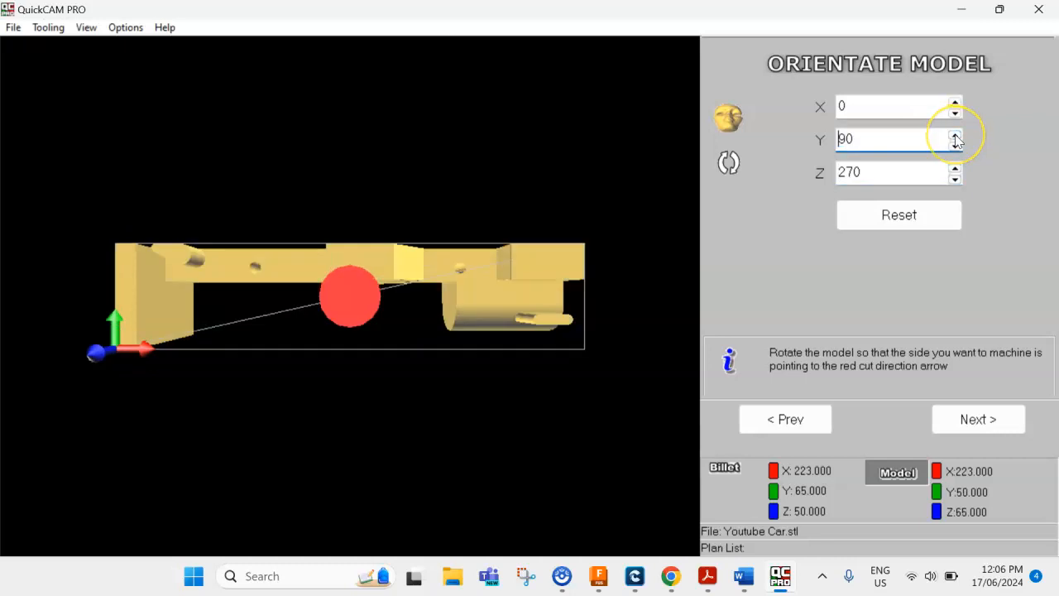
pyautogui.click(956, 137)
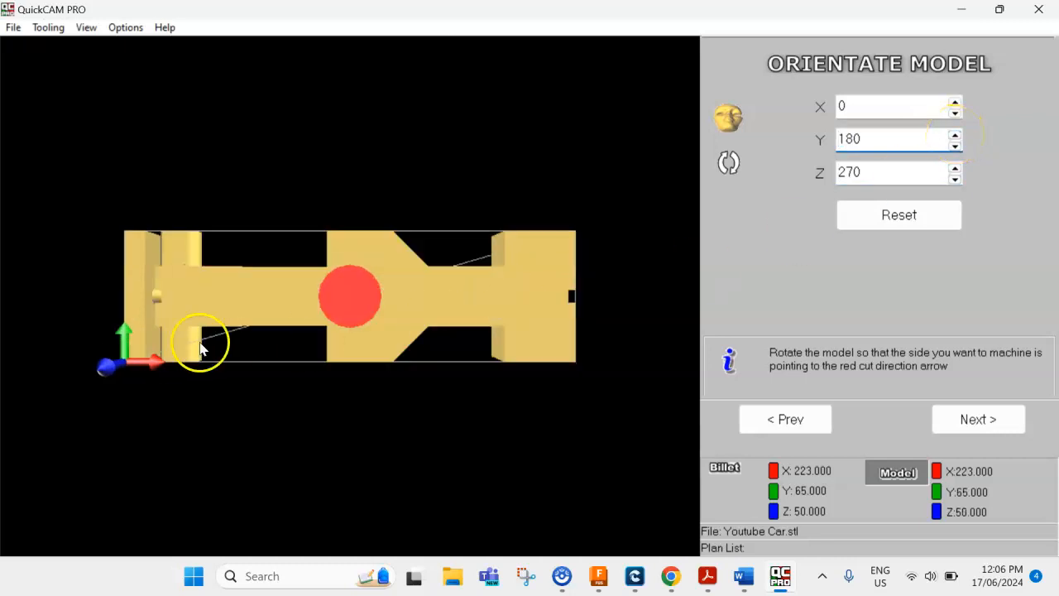
pyautogui.moveTo(337, 288); pyautogui.dragTo(368, 254)
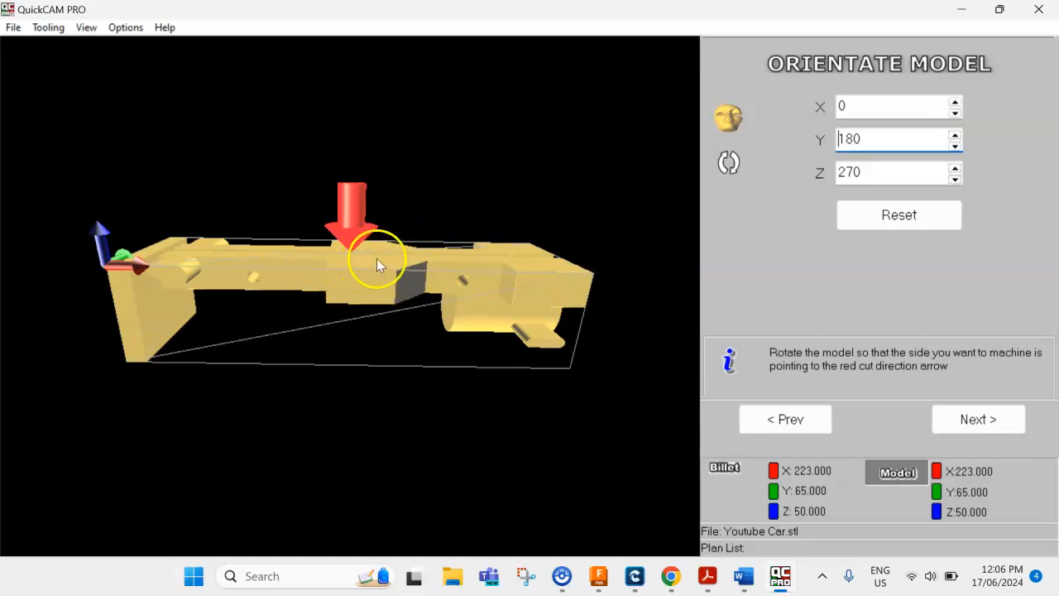
pyautogui.moveTo(353, 206); pyautogui.dragTo(354, 304)
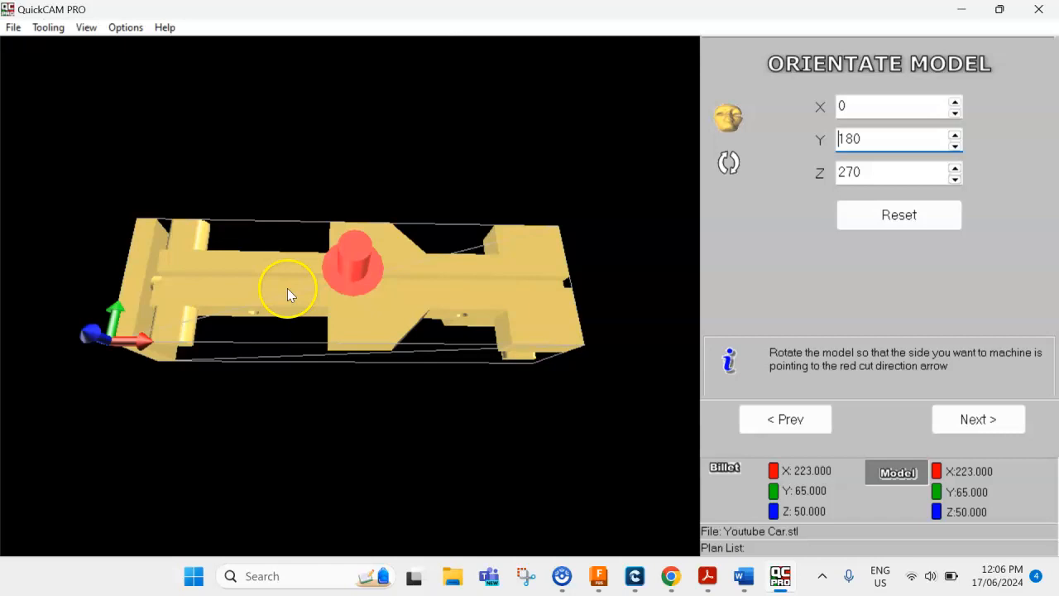
pyautogui.moveTo(132, 244); pyautogui.dragTo(298, 306)
pyautogui.click(961, 421)
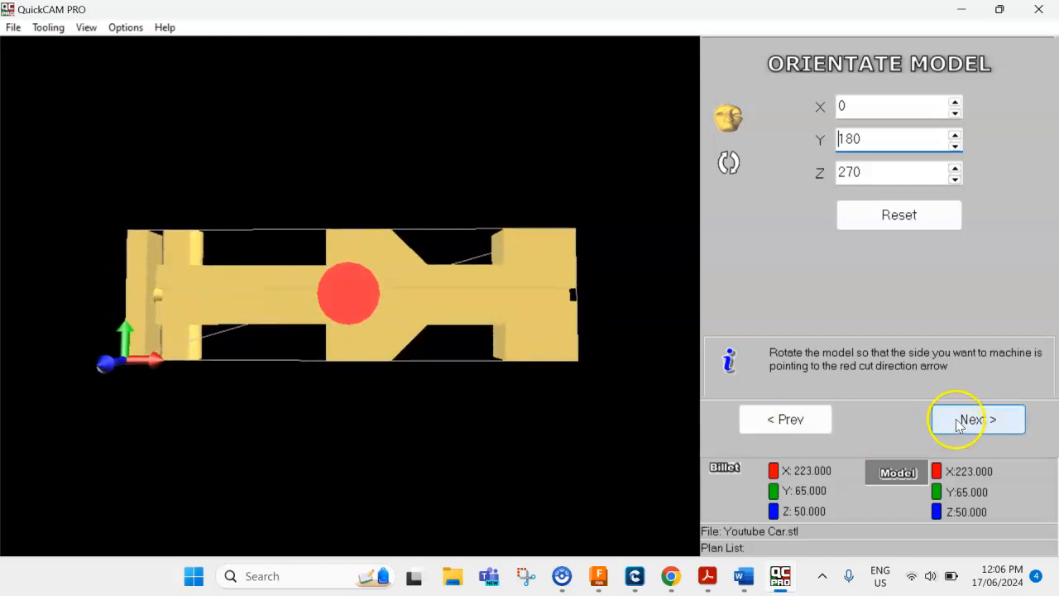
# Raise the cutting plane to a Z cut depth of -35
pyautogui.moveTo(348, 305); pyautogui.dragTo(346, 238)
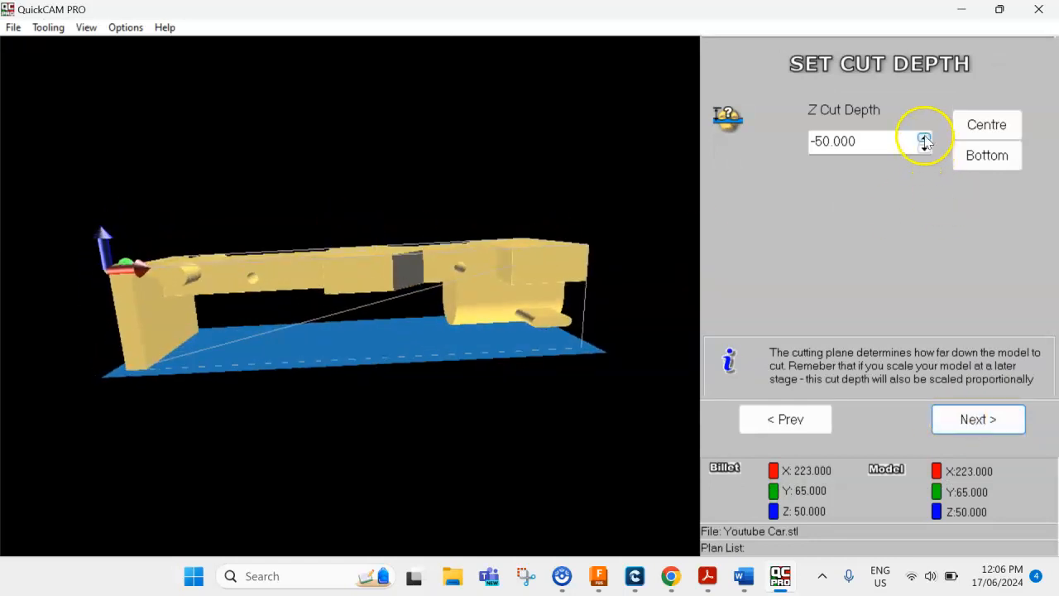
pyautogui.click(925, 137)
pyautogui.click(924, 138)
pyautogui.click(925, 138)
pyautogui.moveTo(925, 139); pyautogui.dragTo(926, 140)
pyautogui.click(924, 139)
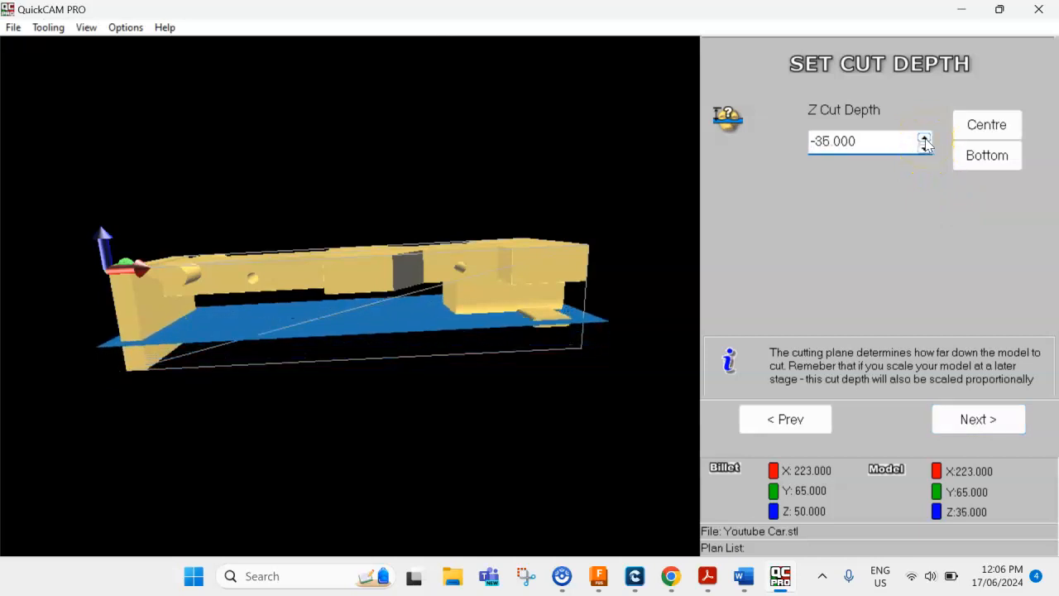
pyautogui.click(924, 139)
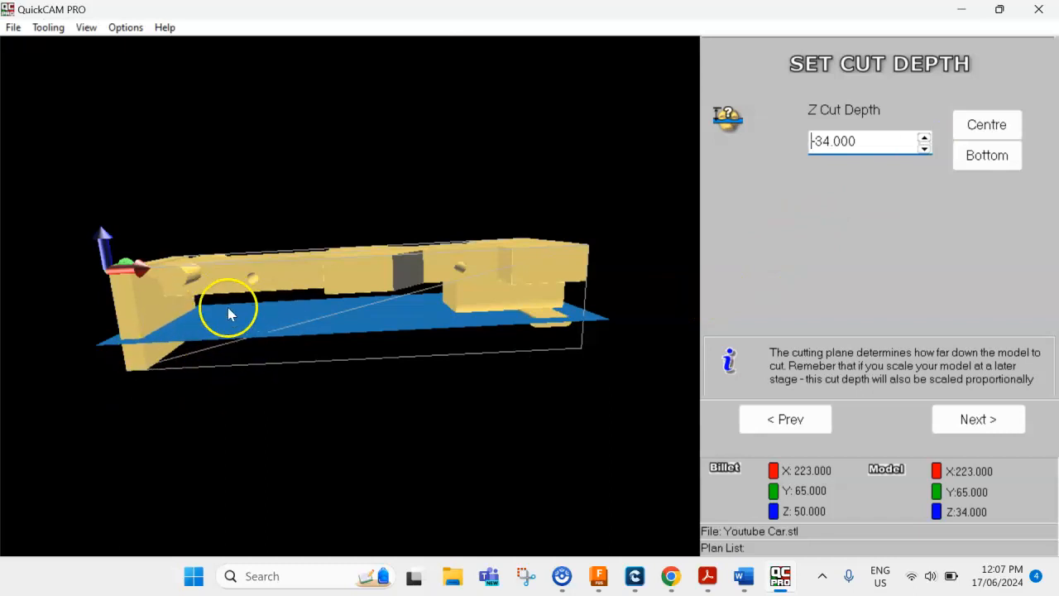
pyautogui.click(924, 150)
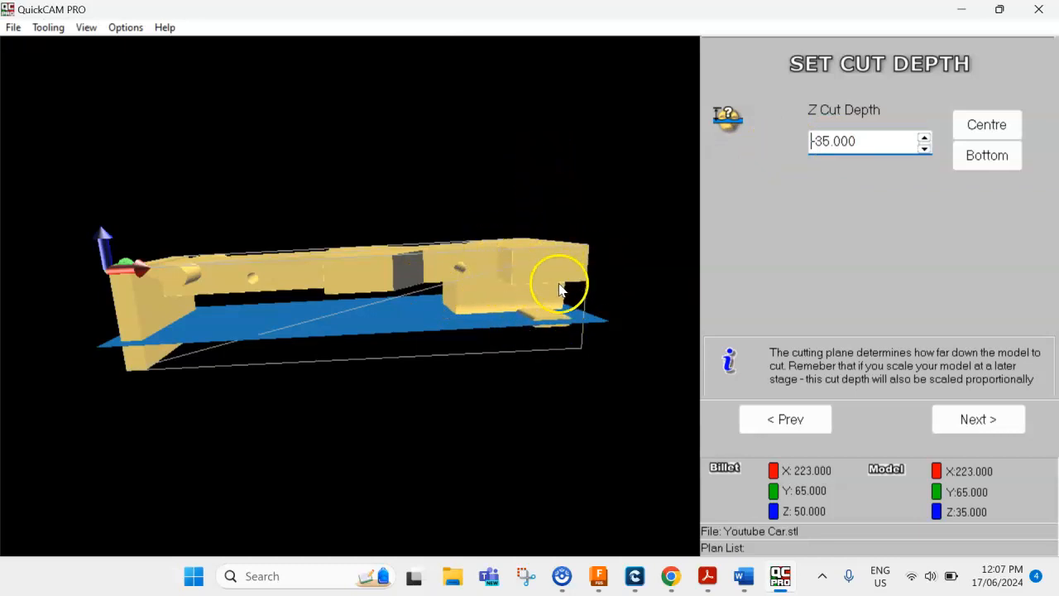
# Lower the cutting plane to a Z cut depth of -38
pyautogui.scroll(2, 555, 324)
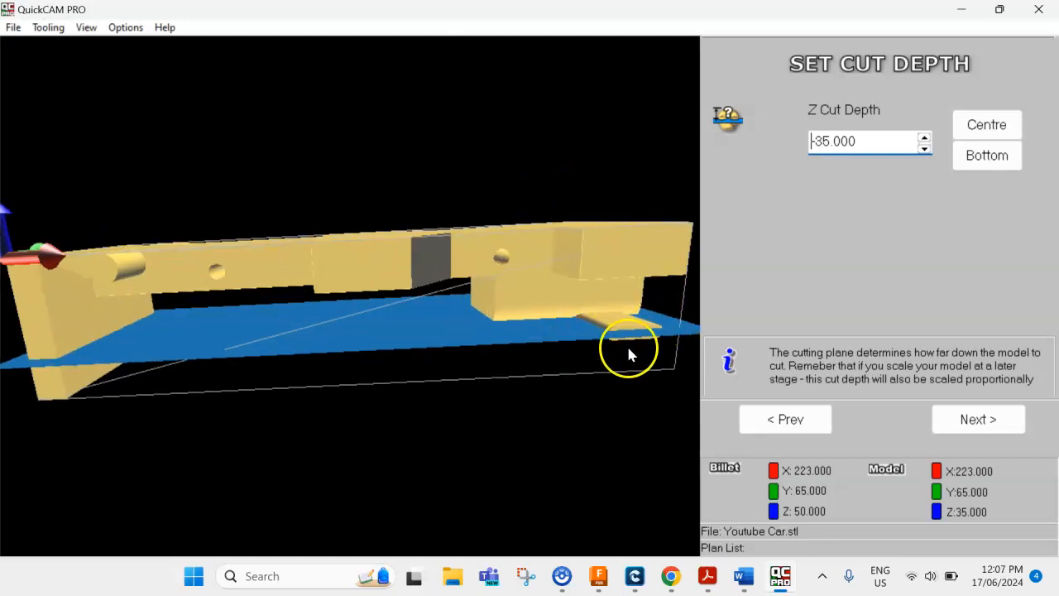
pyautogui.click(924, 149)
pyautogui.click(925, 150)
pyautogui.click(924, 151)
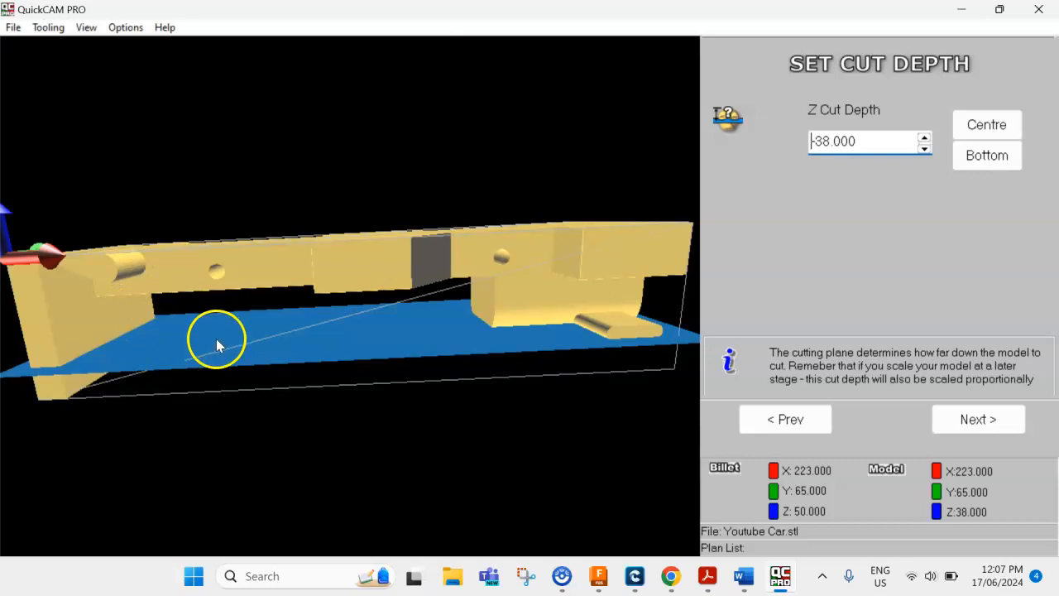
# Raise the cutting plane to a Z cut depth of -21 and accept it
pyautogui.scroll(-3, 216, 346)
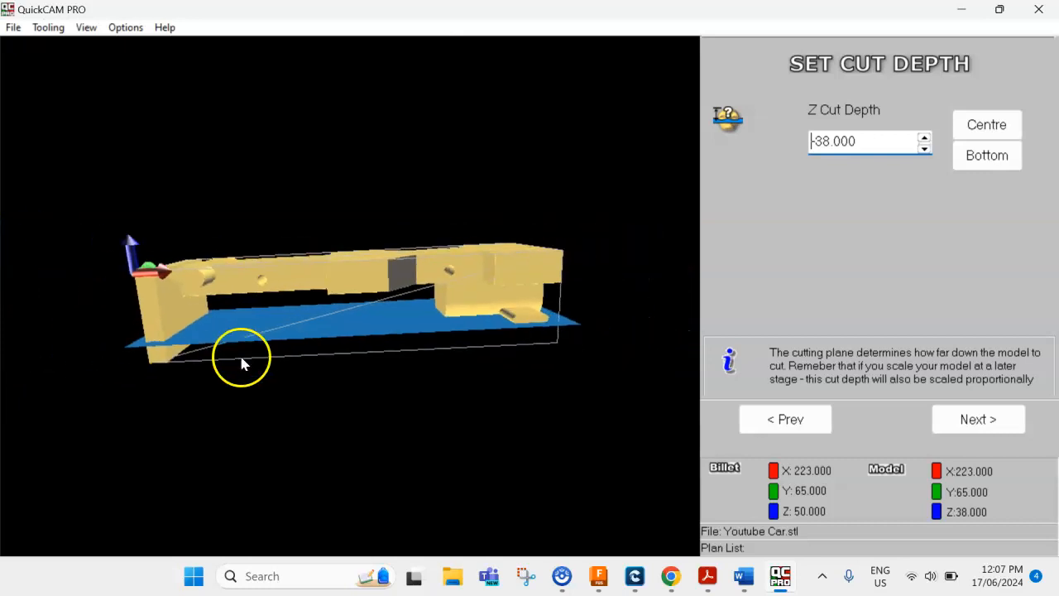
pyautogui.click(924, 139)
pyautogui.click(924, 139)
pyautogui.click(924, 139)
pyautogui.click(924, 139)
pyautogui.click(923, 139)
pyautogui.click(924, 139)
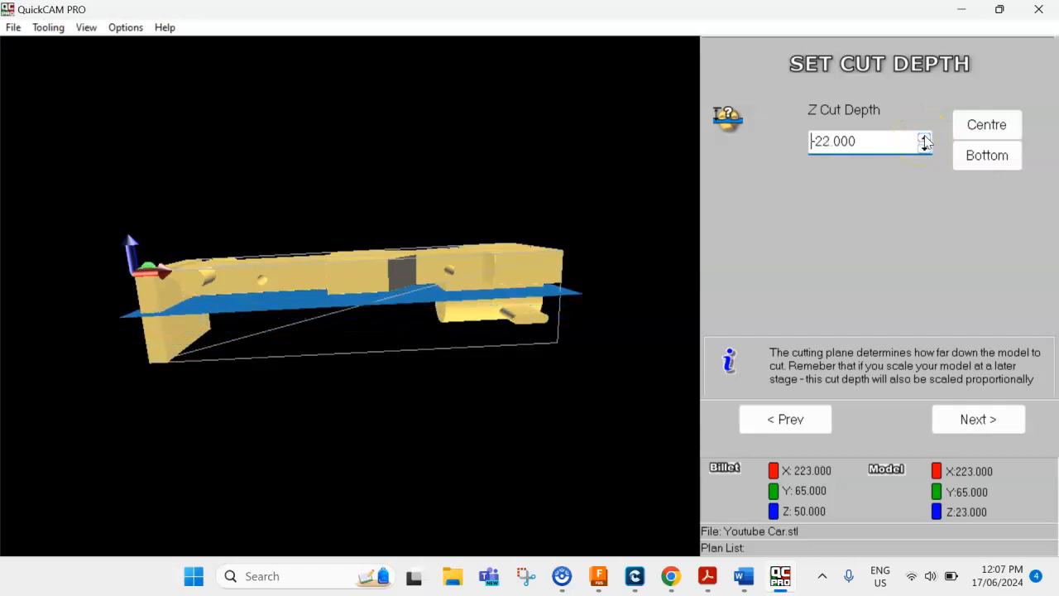
pyautogui.click(924, 139)
pyautogui.moveTo(907, 142); pyautogui.dragTo(785, 163)
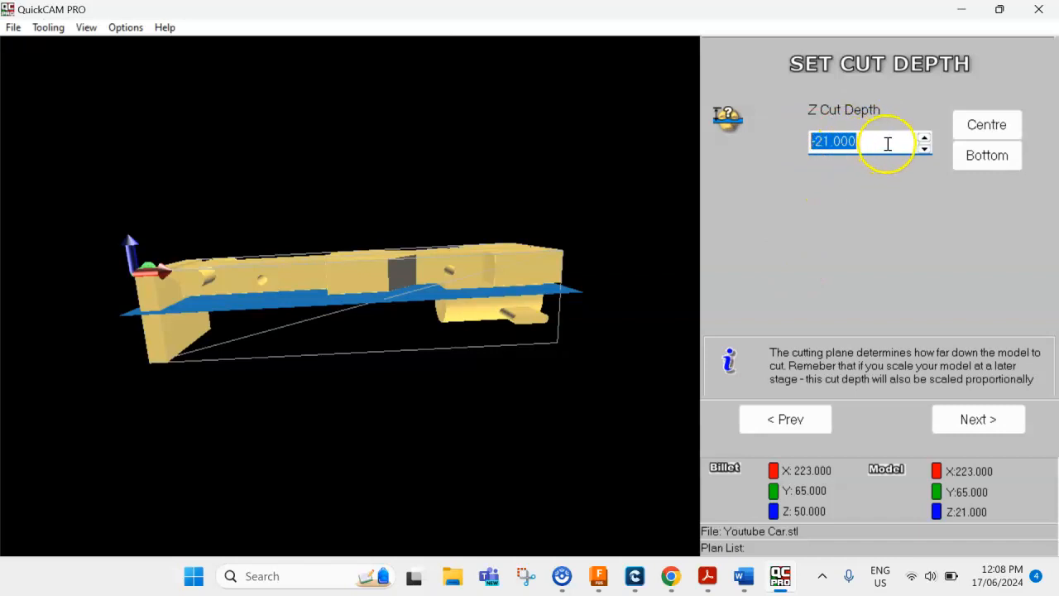
pyautogui.moveTo(428, 278); pyautogui.dragTo(447, 289)
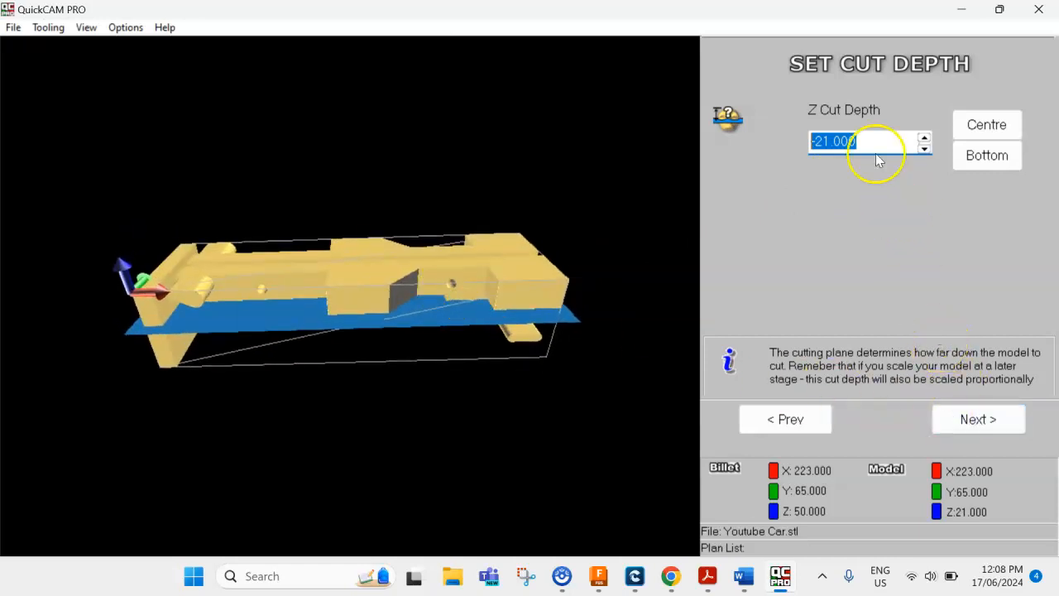
pyautogui.click(984, 422)
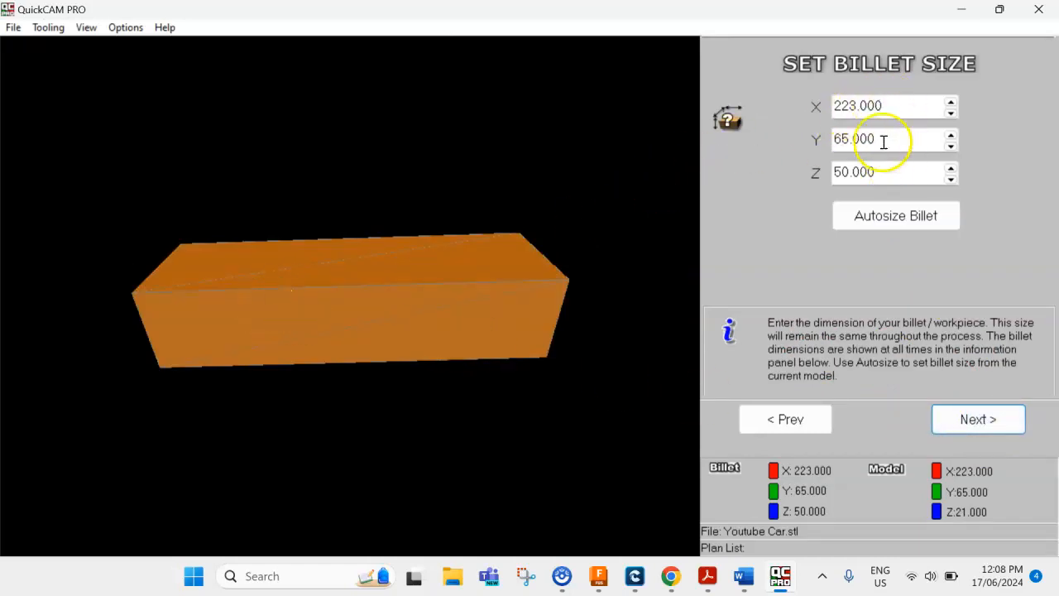
# Accept the 223 x 65 x 50 billet size and keep the model scale at 100%
pyautogui.click(995, 421)
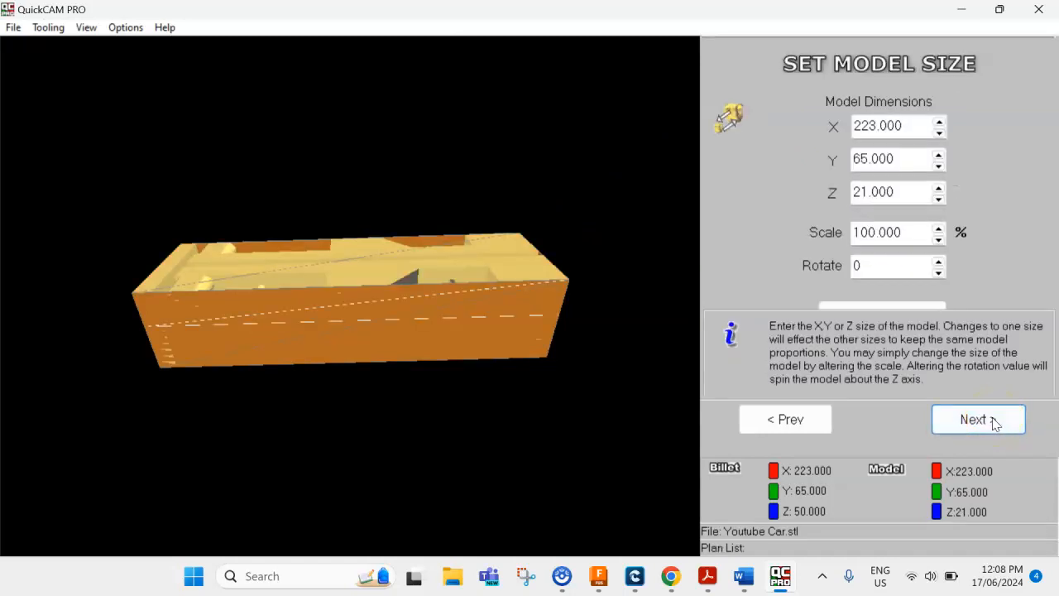
pyautogui.doubleClick(909, 233)
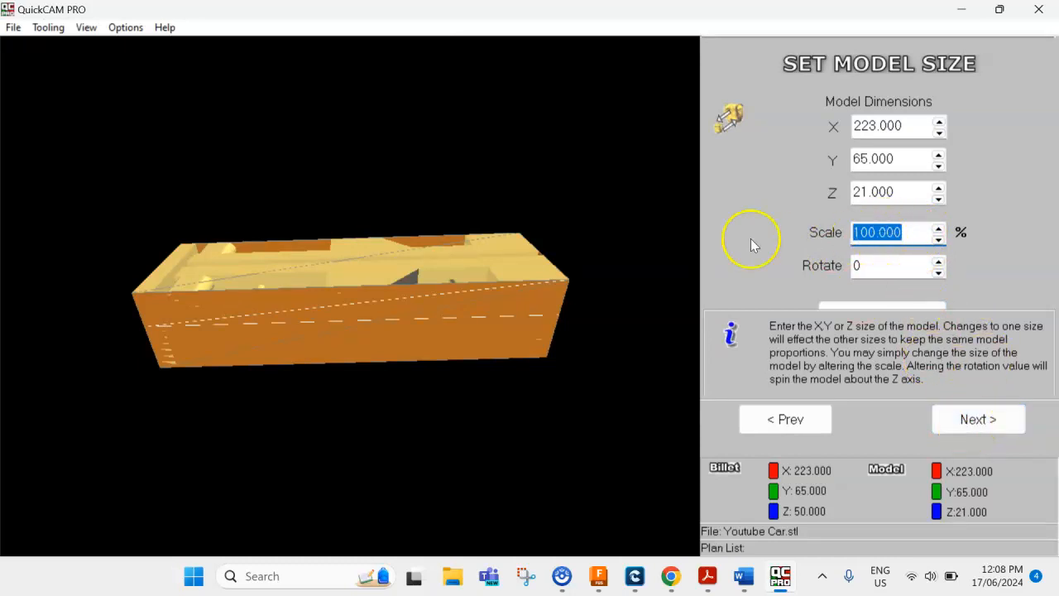
pyautogui.click(956, 424)
# Set the model's Z position to 0 from the top of the billet and accept the position
pyautogui.doubleClick(952, 102)
pyautogui.write('0')
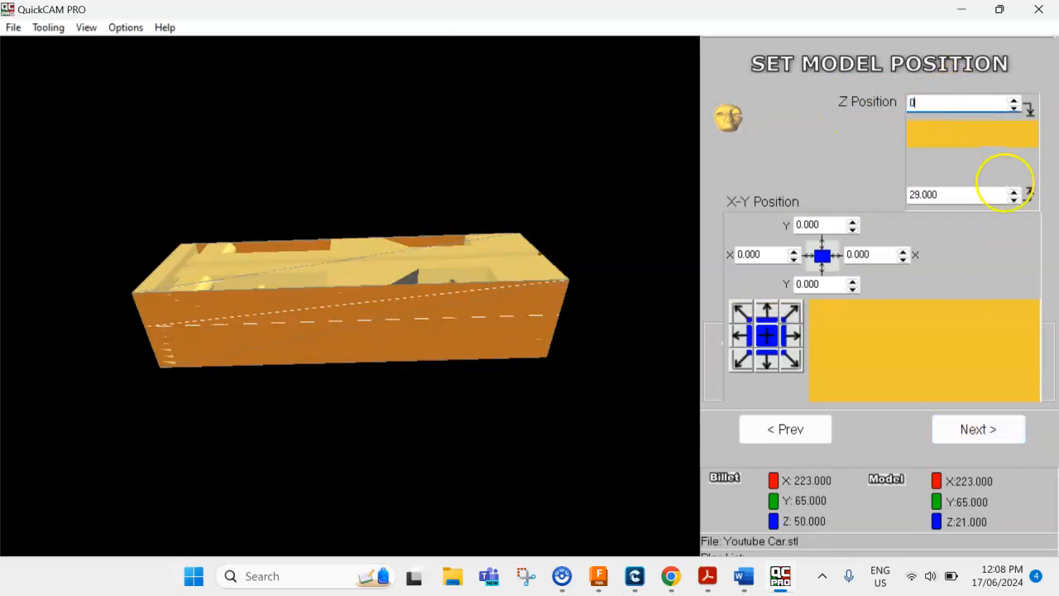
pyautogui.click(1001, 432)
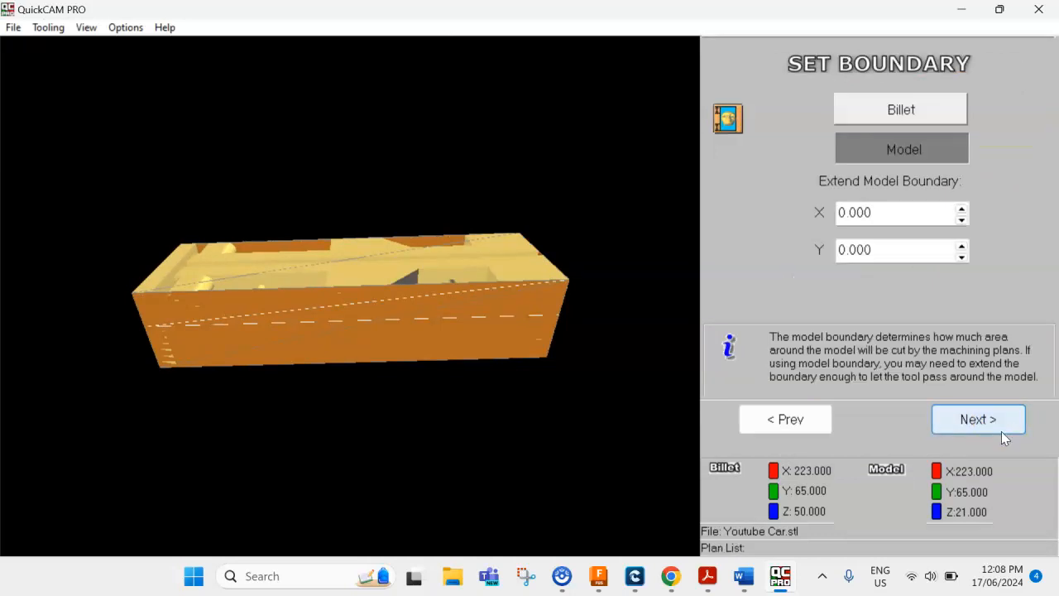
# Extend the model boundary by 4 in Y and accept the boundary
pyautogui.moveTo(918, 252); pyautogui.dragTo(819, 255)
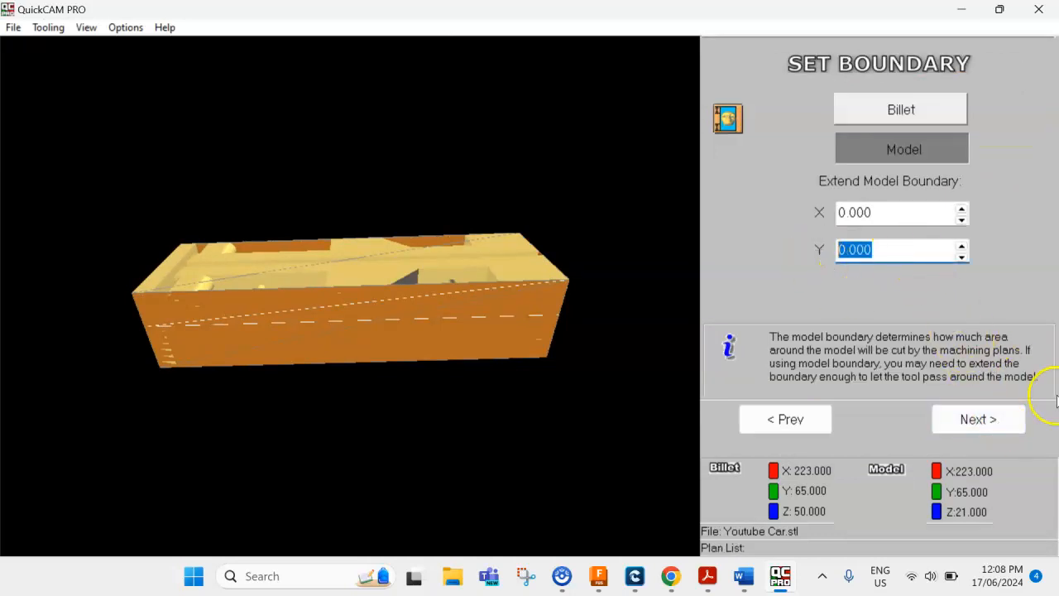
pyautogui.write('4')
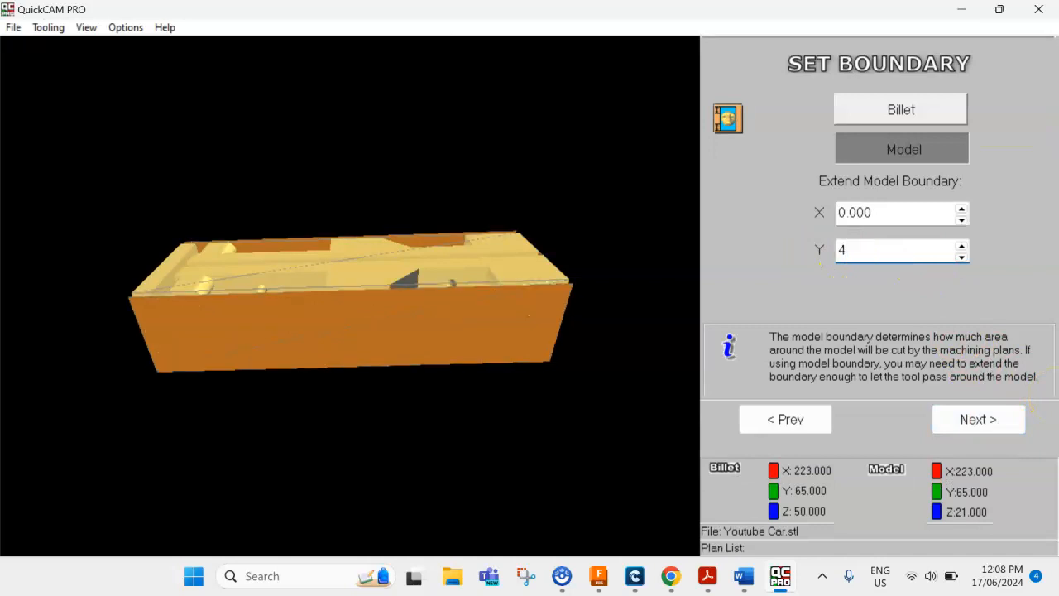
pyautogui.moveTo(445, 320); pyautogui.dragTo(352, 285)
pyautogui.click(1004, 430)
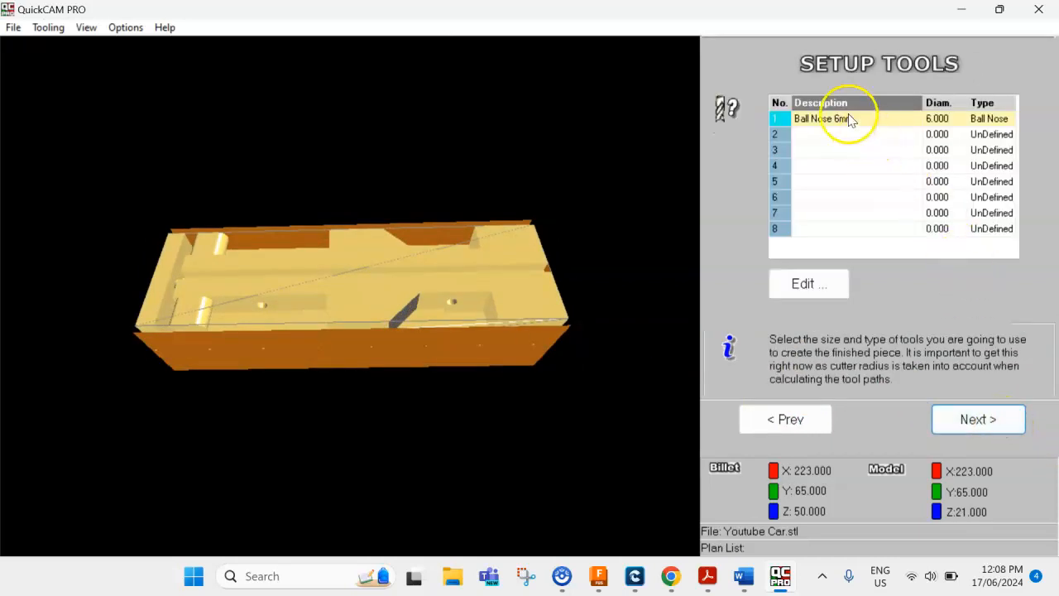
# Keep the 6 mm ball nose as tool 1 and start a new Raster Finishing machining plan
pyautogui.click(863, 122)
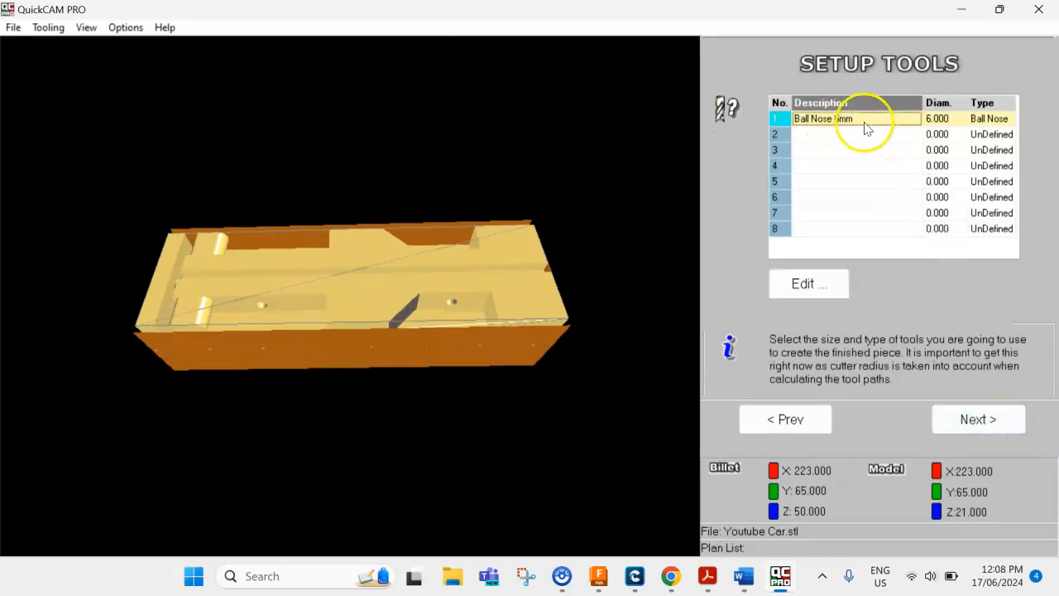
pyautogui.click(992, 432)
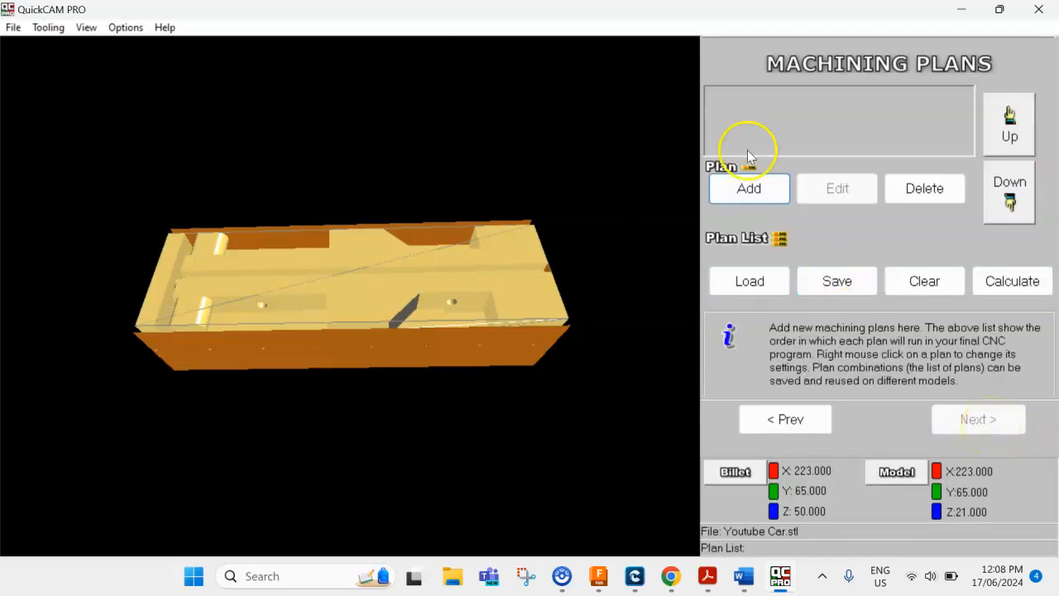
pyautogui.click(750, 187)
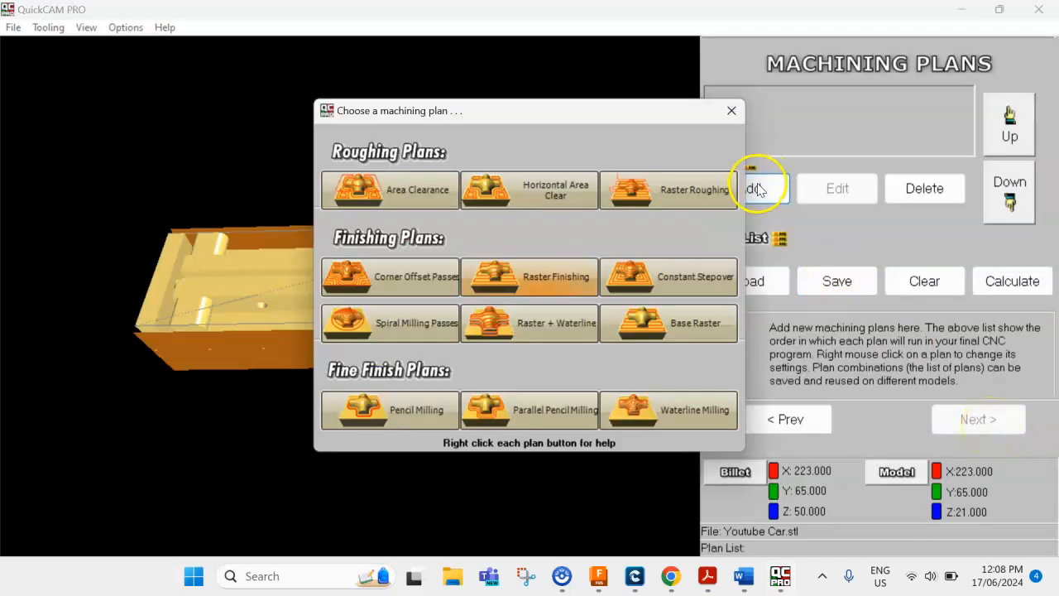
pyautogui.click(541, 281)
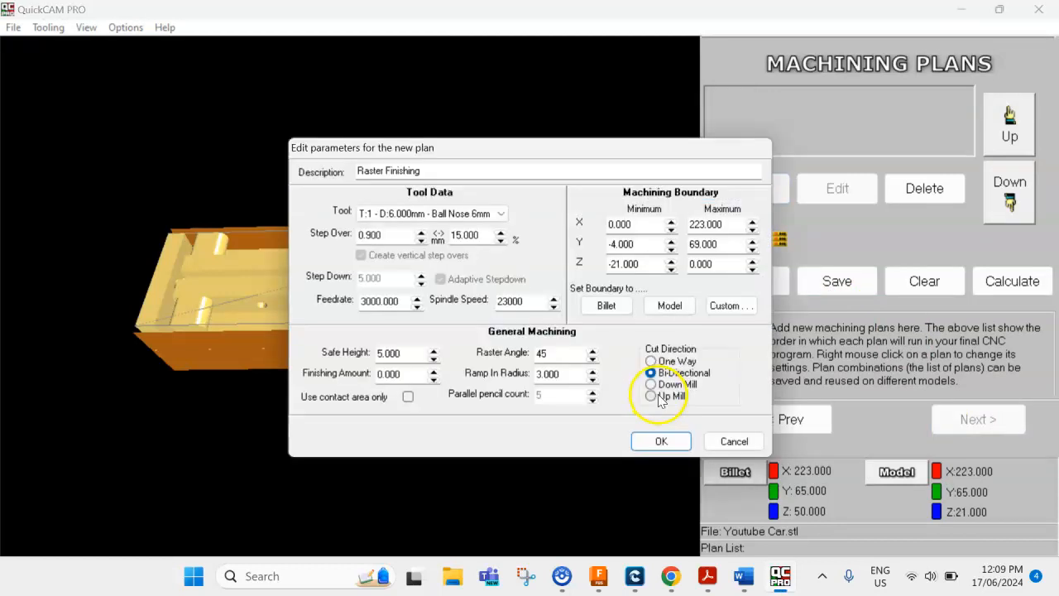
pyautogui.moveTo(572, 148); pyautogui.dragTo(570, 135)
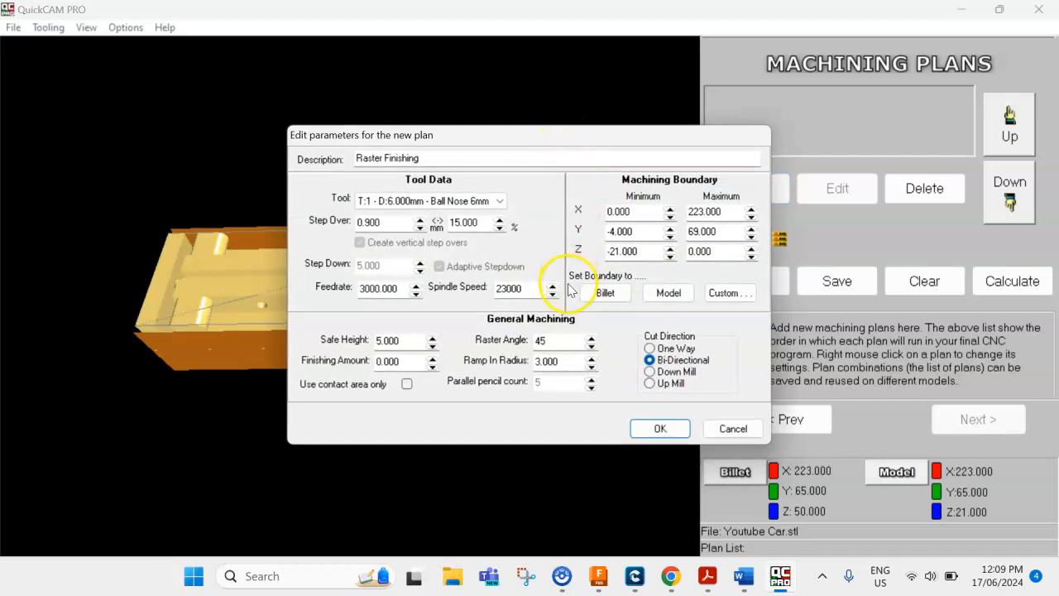
# Try a step over of 4% for the Raster Finishing plan and return it to 15%
pyautogui.moveTo(486, 225); pyautogui.dragTo(453, 225)
pyautogui.click(490, 223)
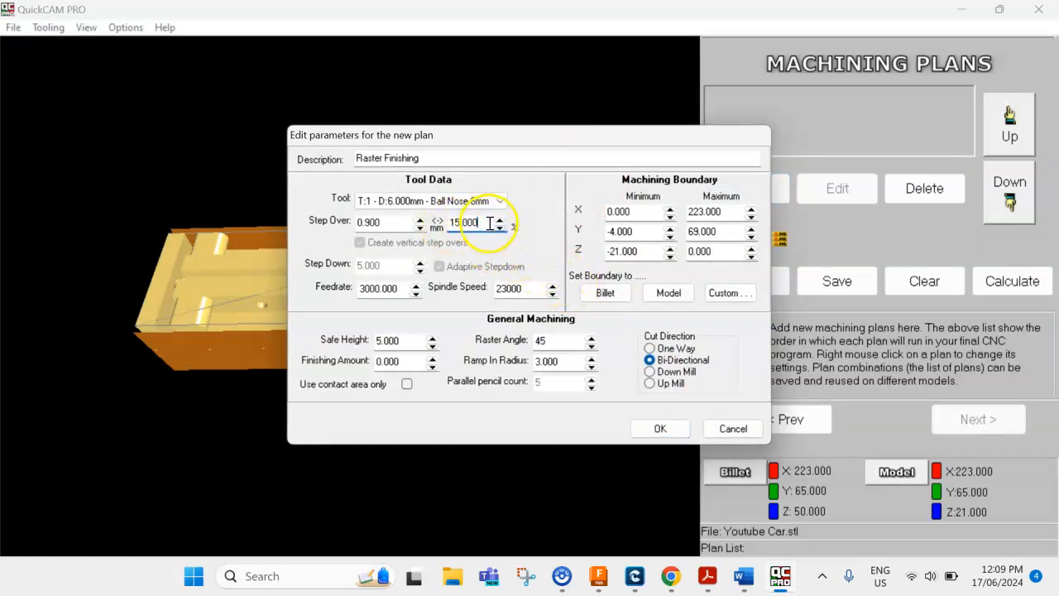
pyautogui.moveTo(489, 224); pyautogui.dragTo(437, 225)
pyautogui.write('4')
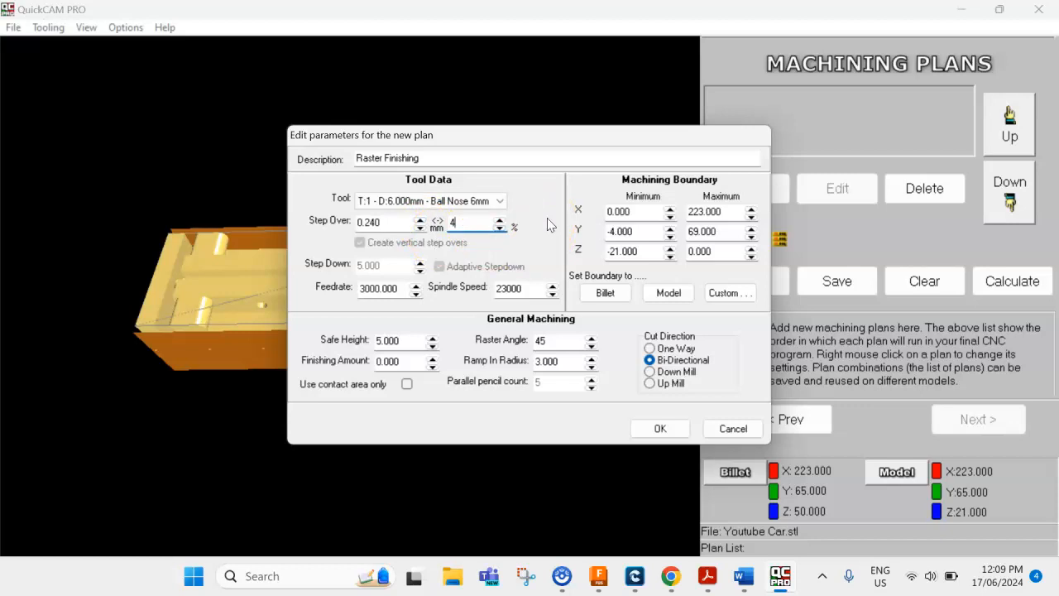
pyautogui.moveTo(485, 223); pyautogui.dragTo(452, 222)
pyautogui.write('15')
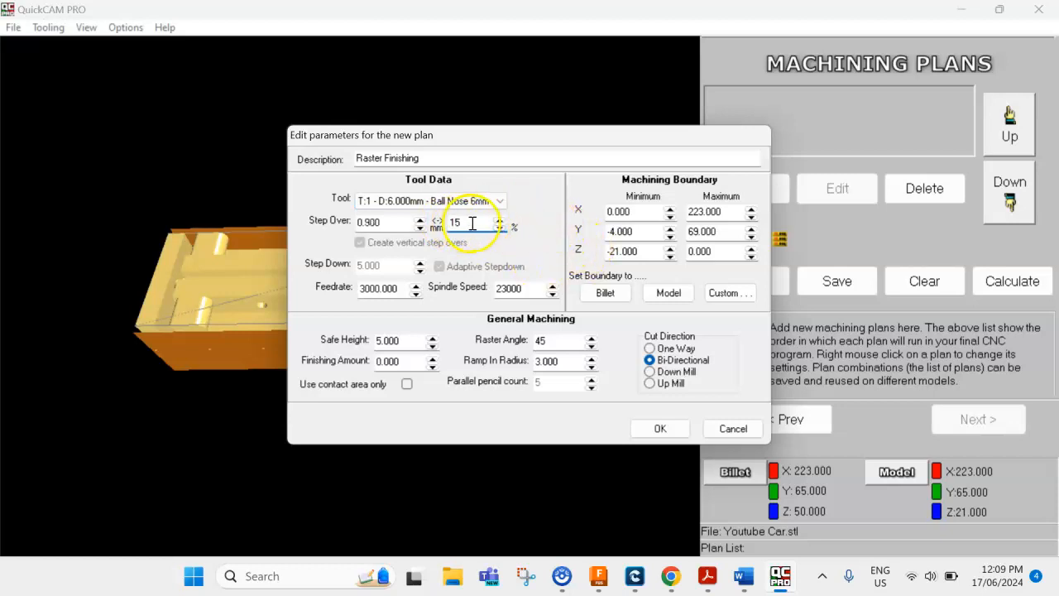
# Check the spindle speed and raster angle of the Raster Finishing plan
pyautogui.click(539, 288)
pyautogui.moveTo(540, 289); pyautogui.dragTo(461, 287)
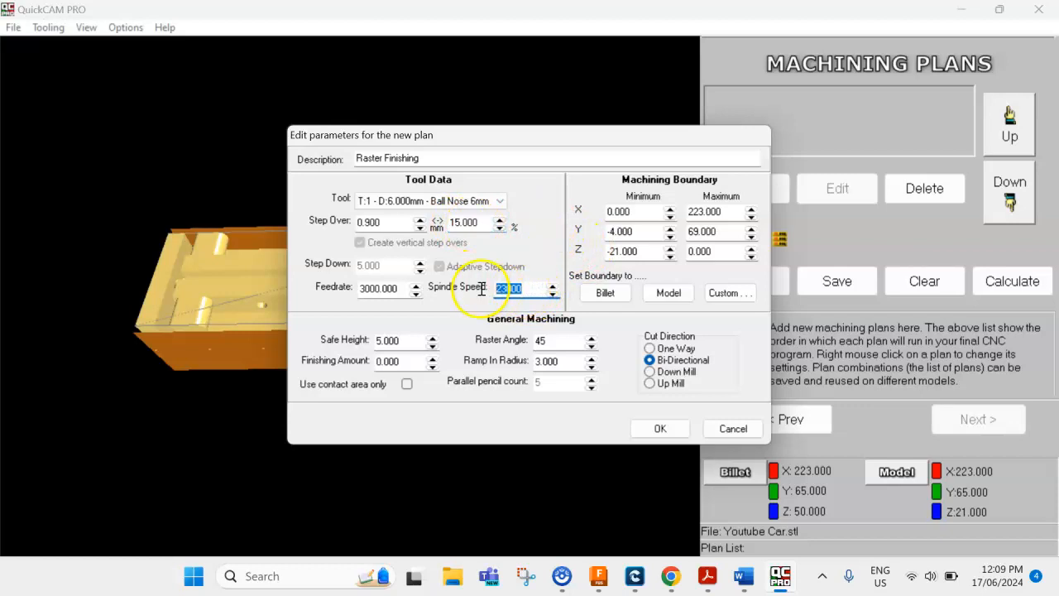
pyautogui.moveTo(555, 340); pyautogui.dragTo(517, 341)
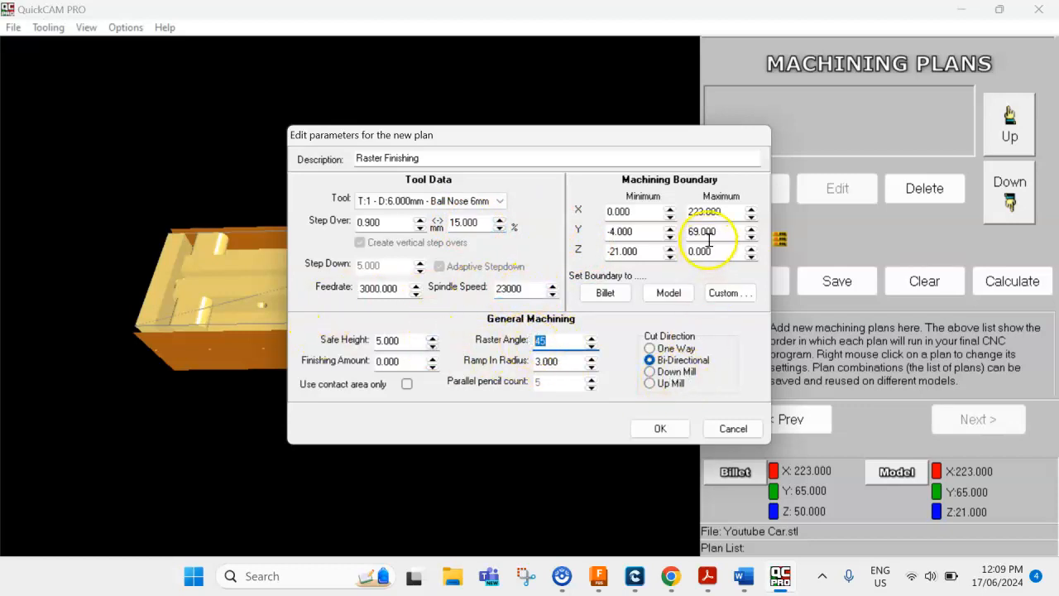
# Set the minimum X of the Raster Finishing plan's custom machining boundary to 13 and accept the boundary
pyautogui.click(729, 293)
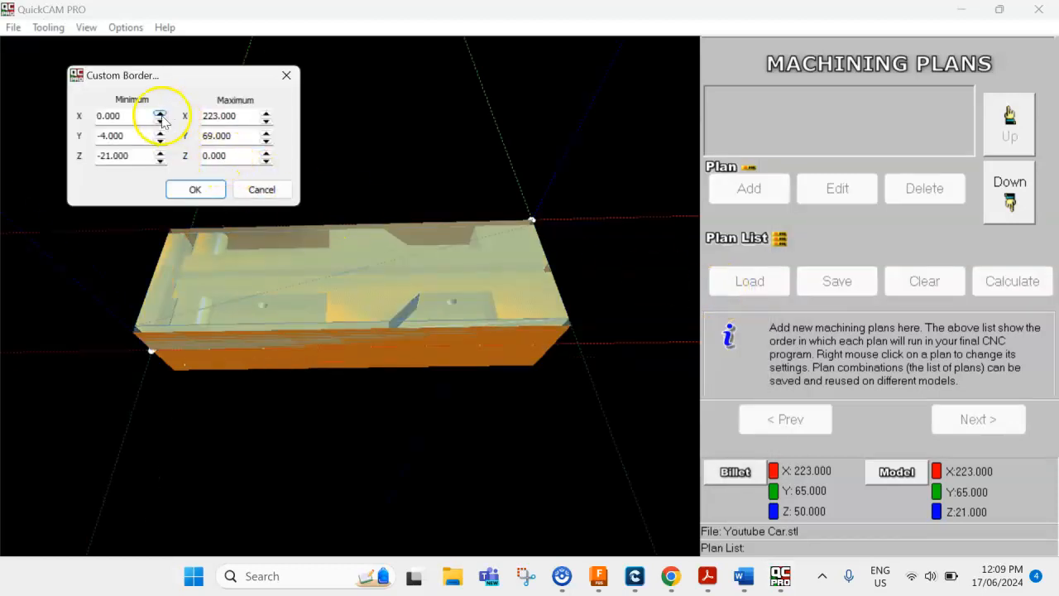
pyautogui.moveTo(149, 115); pyautogui.dragTo(39, 129)
pyautogui.write('13')
pyautogui.moveTo(227, 218); pyautogui.dragTo(209, 310)
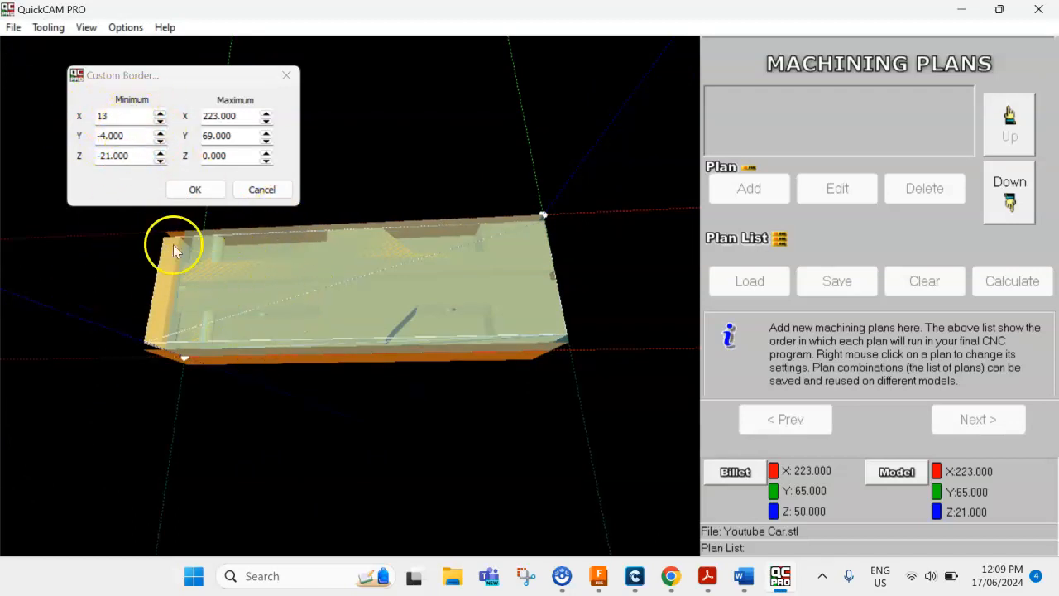
pyautogui.click(197, 190)
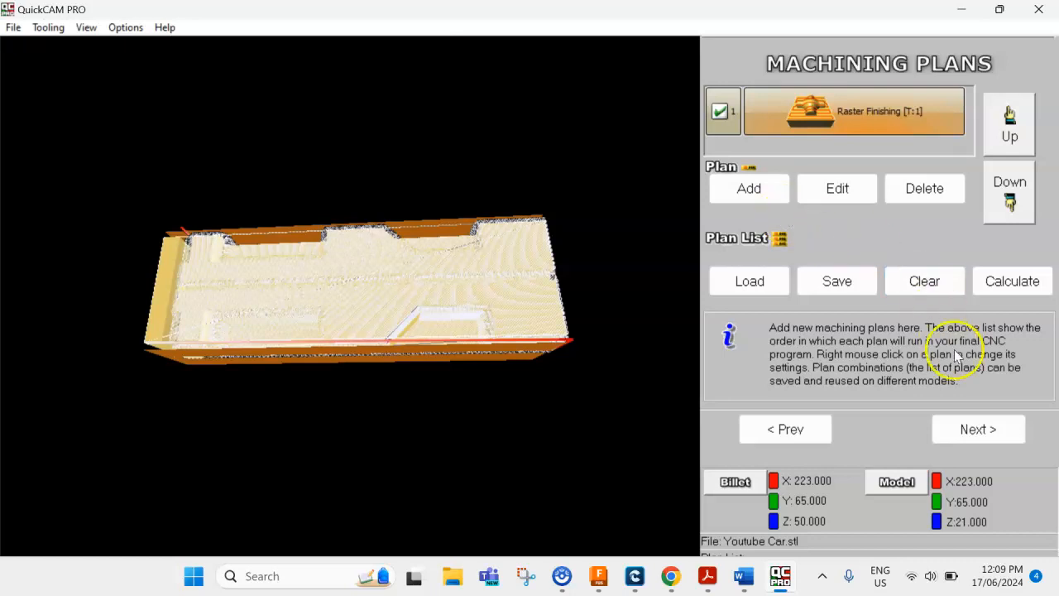
# Simulate the raster finishing toolpath on the billet and continue to the CNC file output stage
pyautogui.click(990, 444)
pyautogui.click(793, 203)
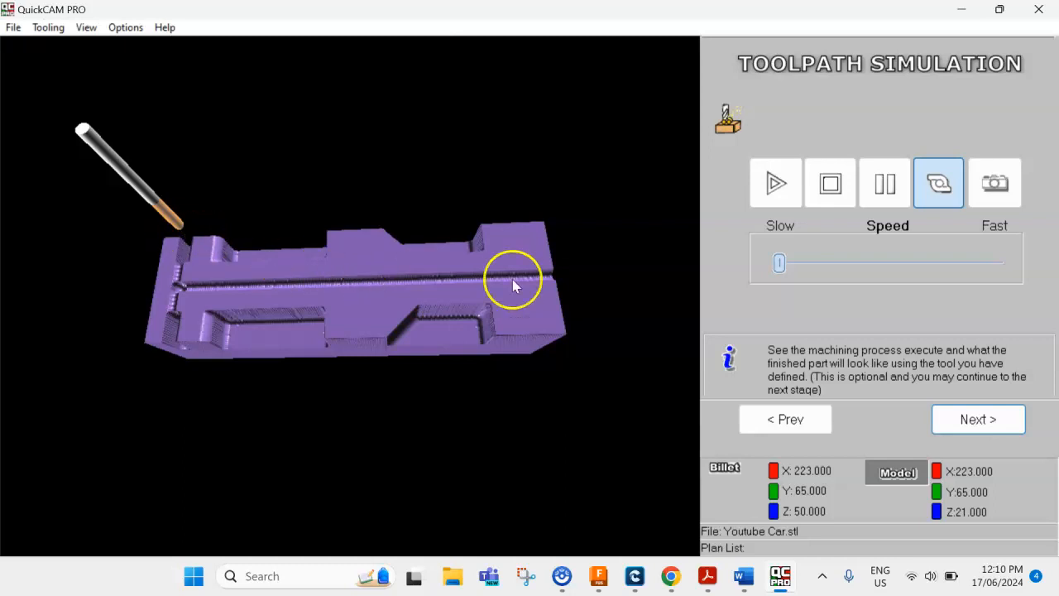
pyautogui.click(980, 419)
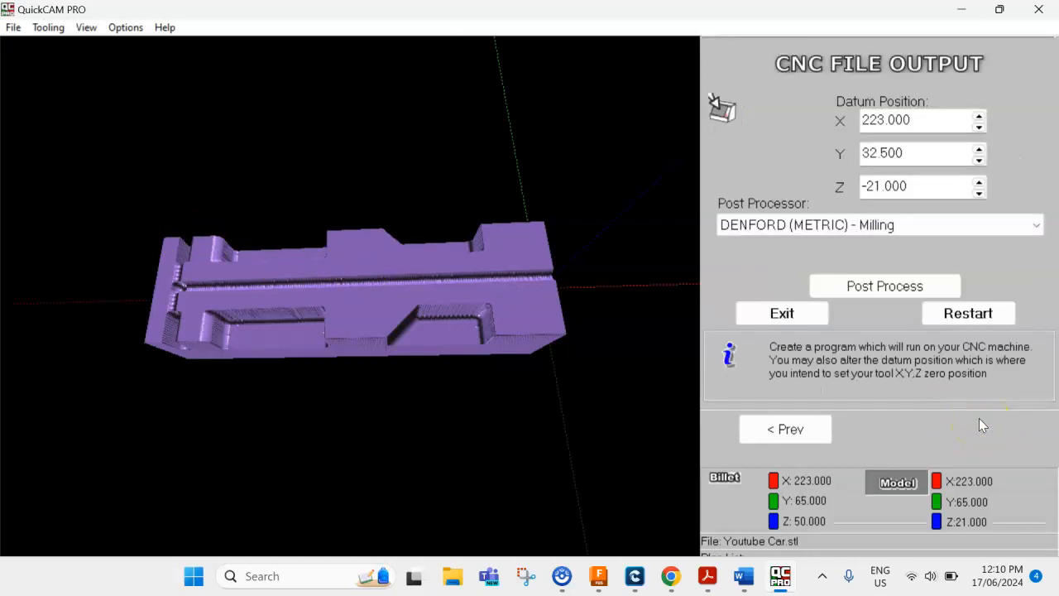
# Set the Z datum position to -29 and check the datum's location on the end face of the car block
pyautogui.moveTo(378, 303); pyautogui.dragTo(341, 299)
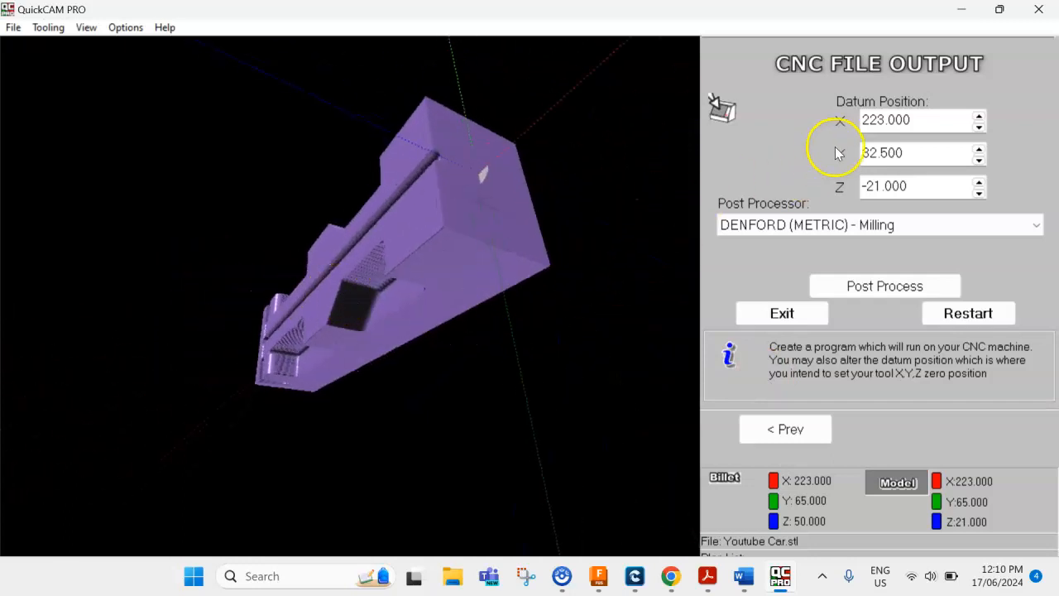
pyautogui.click(885, 120)
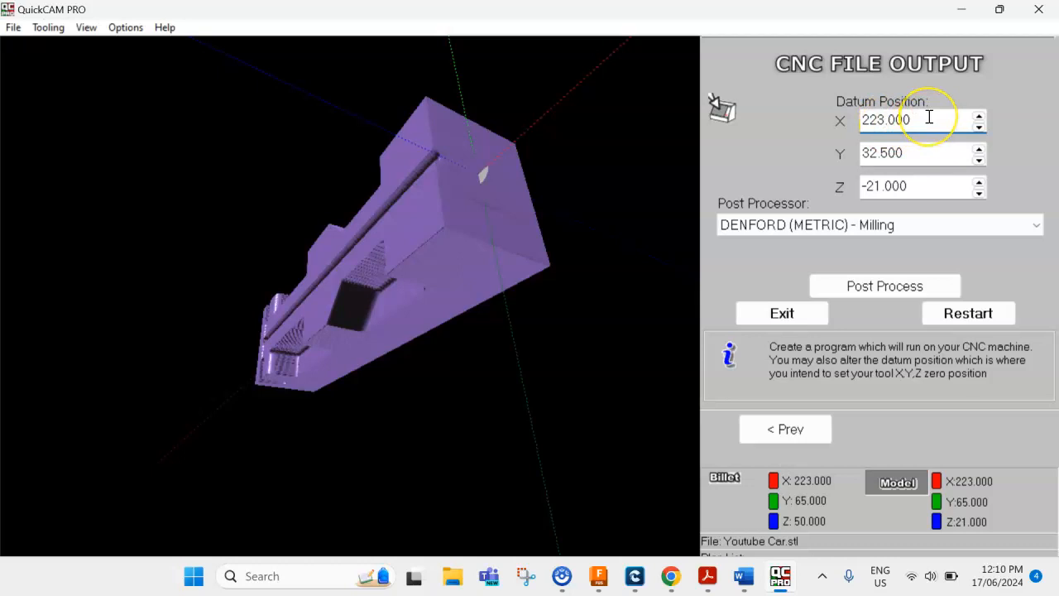
pyautogui.moveTo(922, 156); pyautogui.dragTo(887, 178)
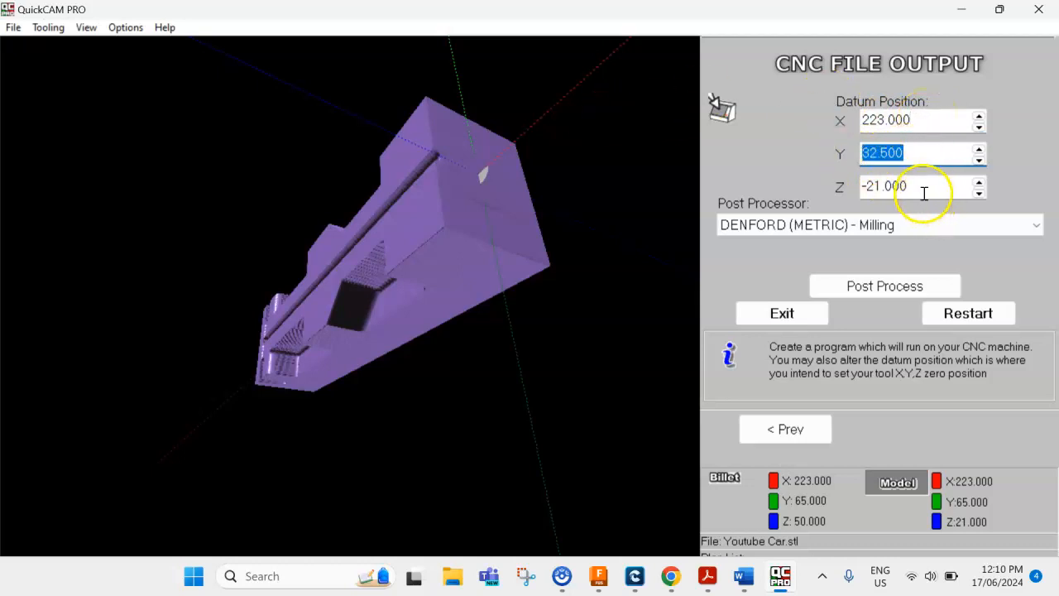
pyautogui.click(882, 185)
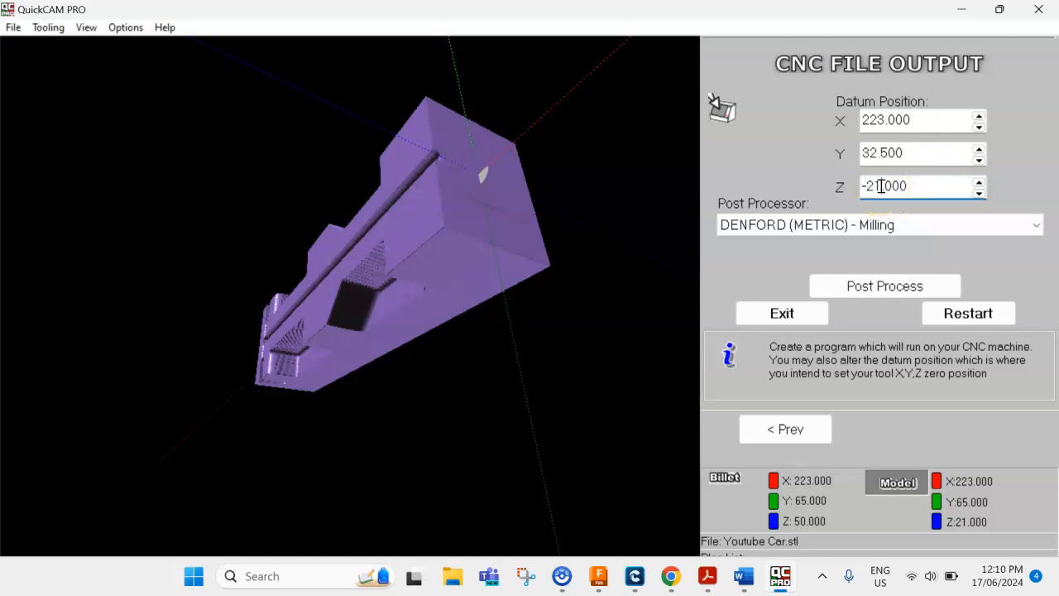
pyautogui.press('BackSpace')
pyautogui.write('9')
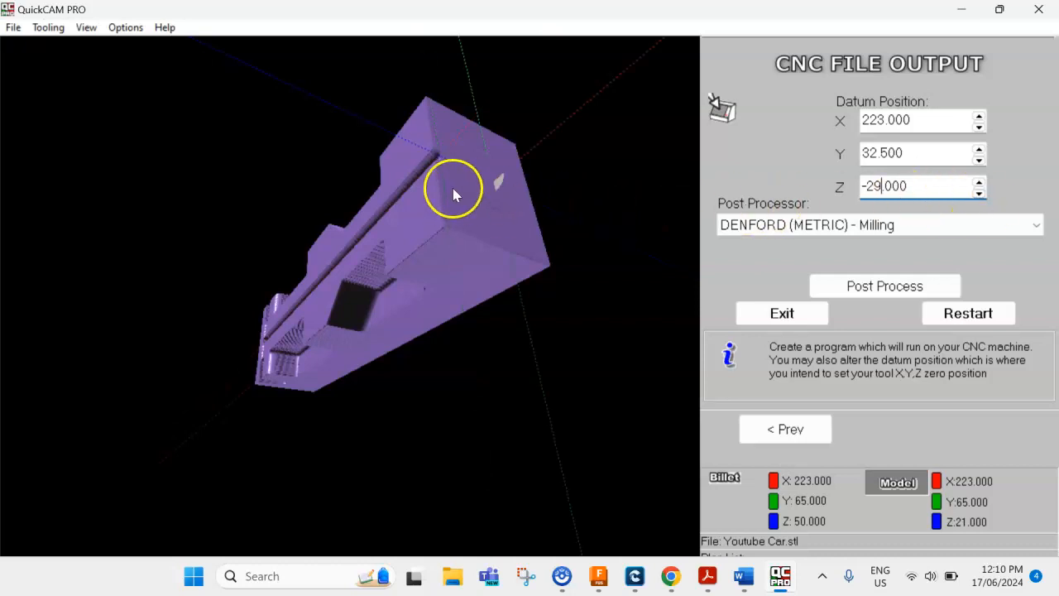
pyautogui.moveTo(443, 169)
pyautogui.mouseDown()
pyautogui.moveTo(453, 182)
pyautogui.moveTo(439, 177)
pyautogui.mouseUp()
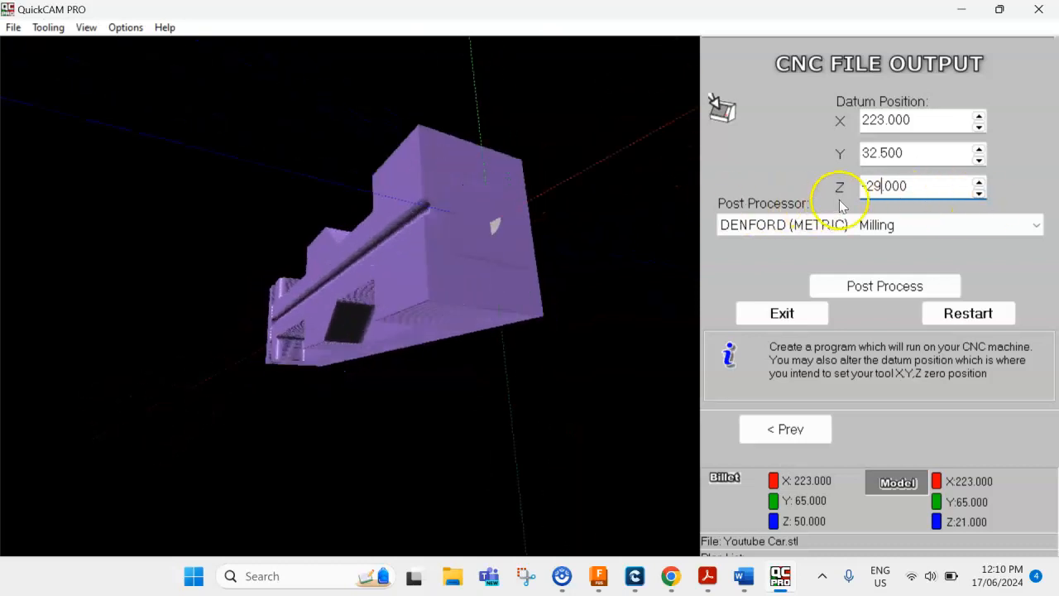
pyautogui.moveTo(922, 188); pyautogui.dragTo(852, 202)
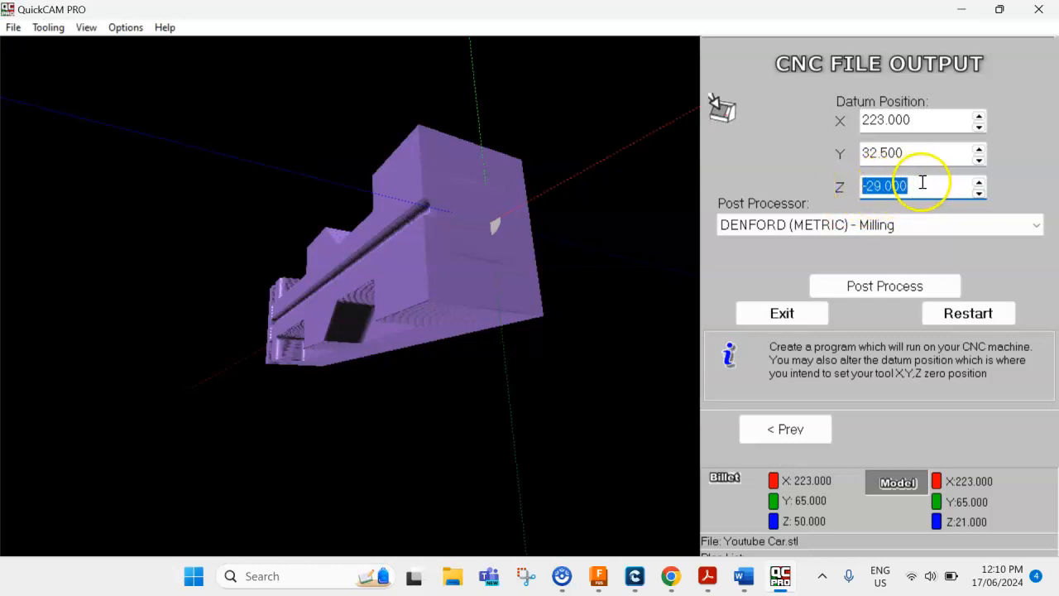
pyautogui.moveTo(520, 230); pyautogui.dragTo(406, 242)
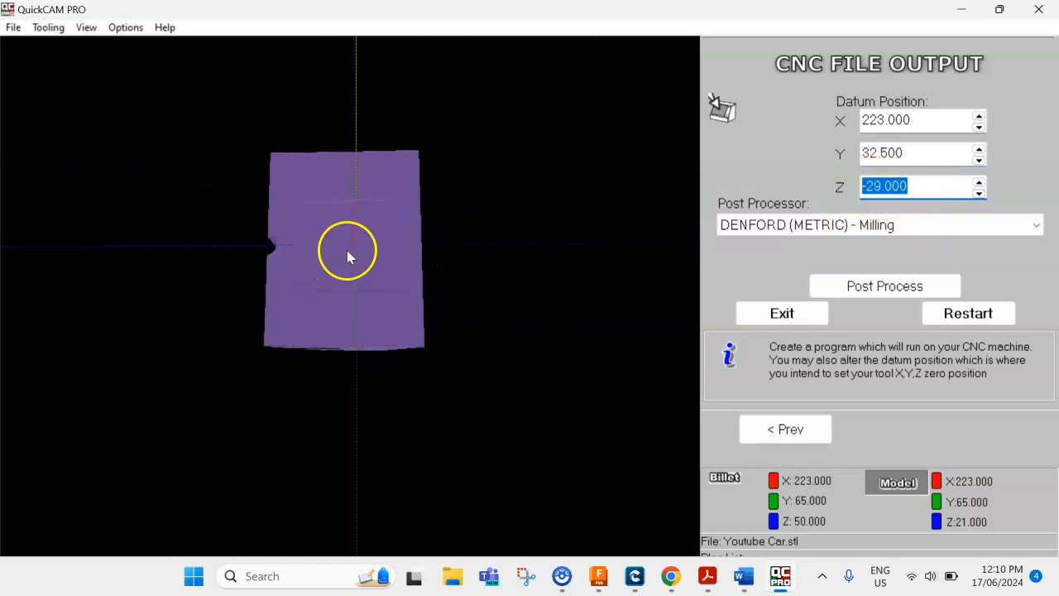
pyautogui.moveTo(319, 245); pyautogui.dragTo(409, 233)
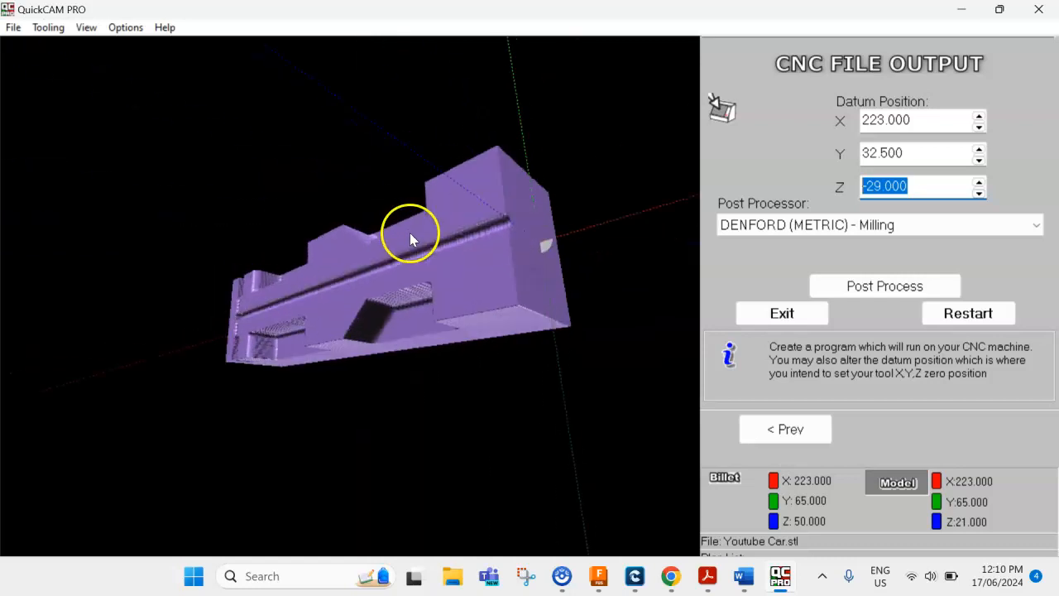
pyautogui.moveTo(538, 232); pyautogui.dragTo(505, 222)
# Post process the program for DENFORD (METRIC) - Milling and save it as 0004 in the current folder
pyautogui.click(863, 284)
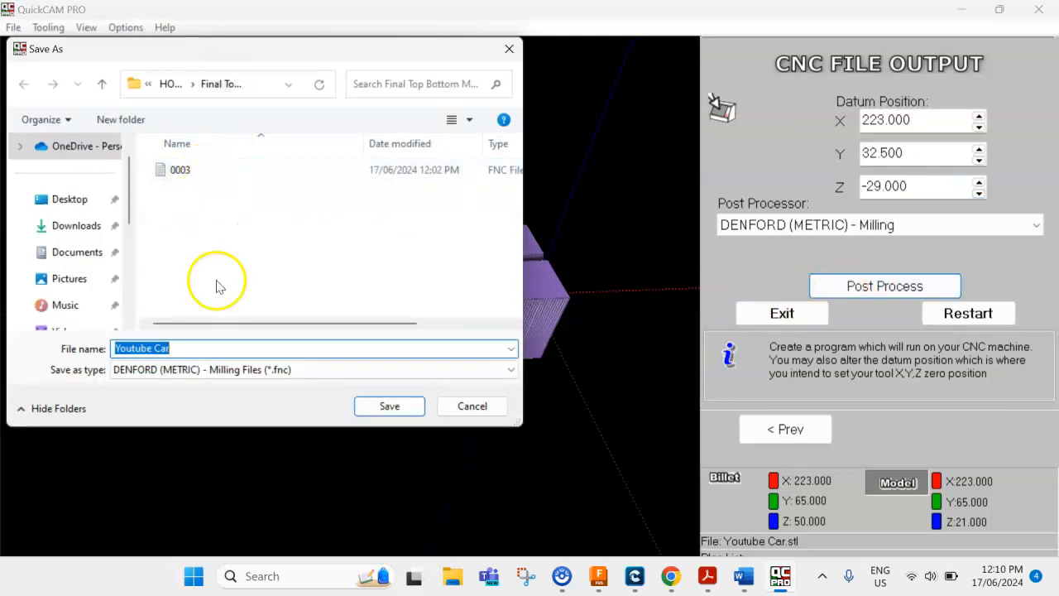
pyautogui.write('0')
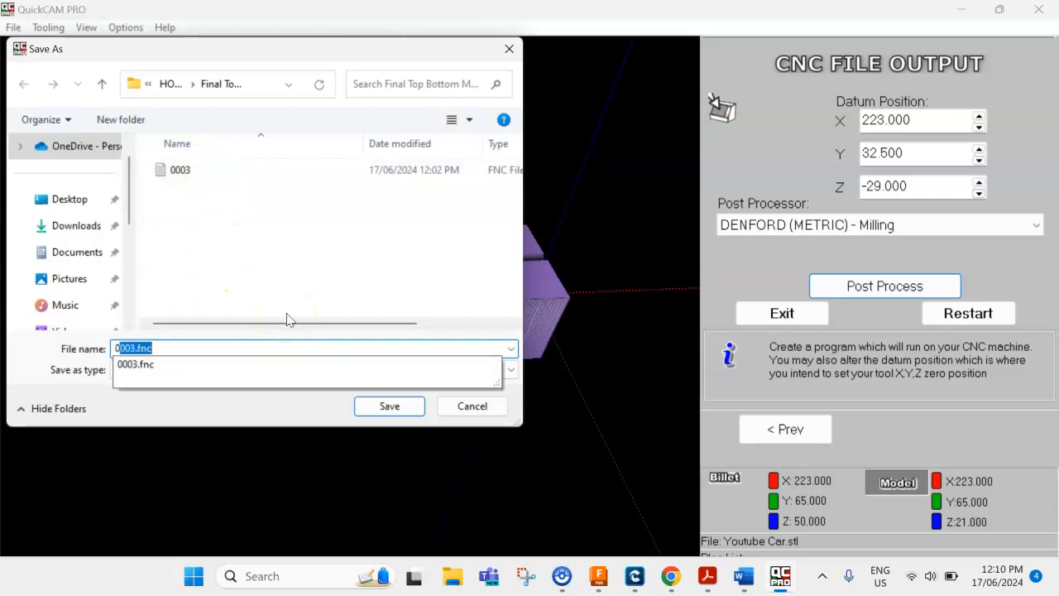
pyautogui.write('004')
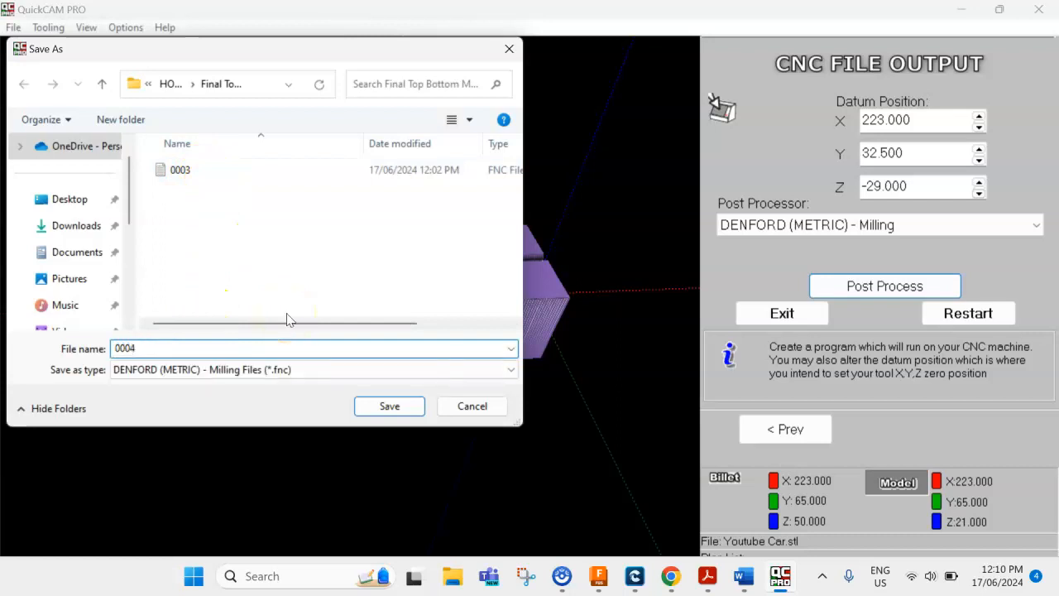
pyautogui.click(390, 407)
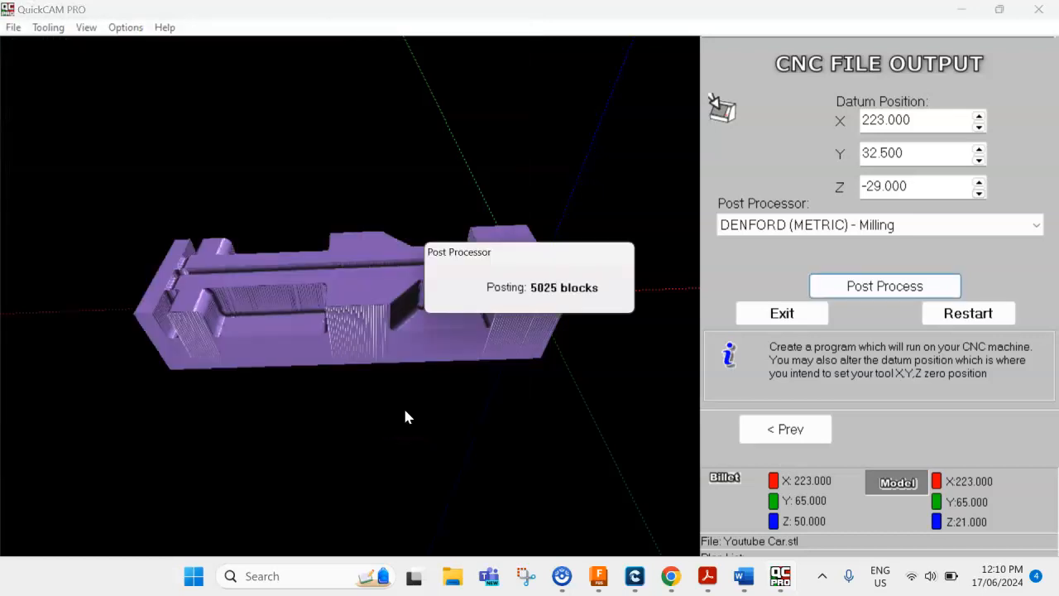